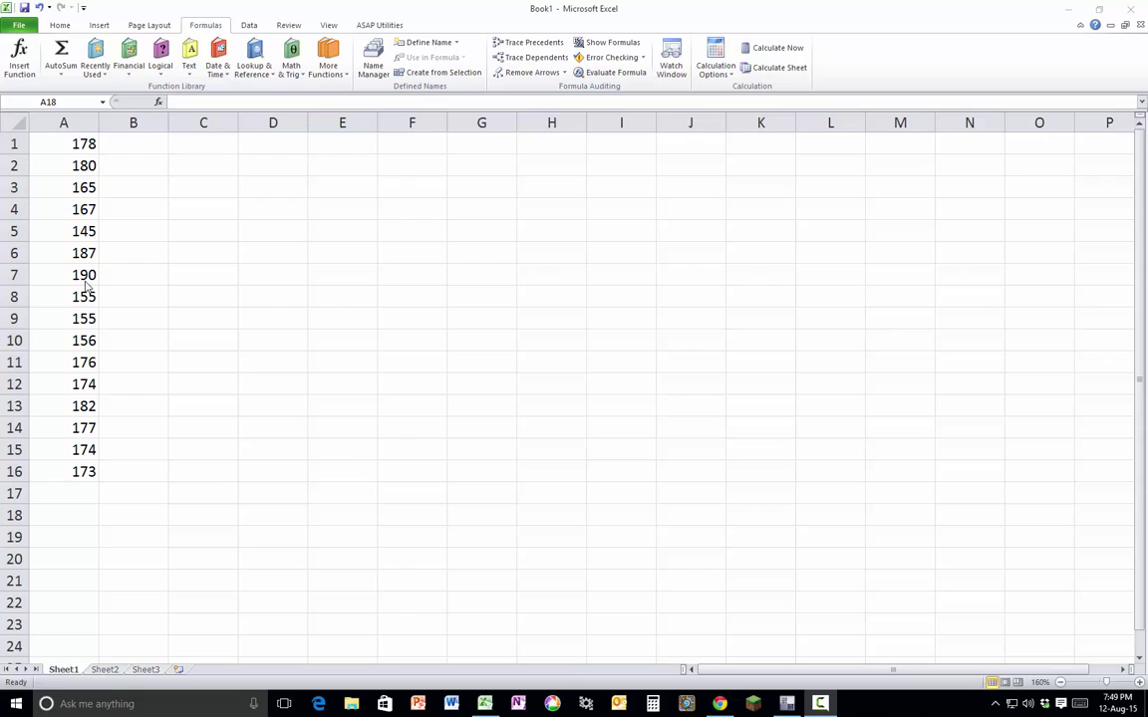
Enter the class labels 155-, 160-, 165-, 170-, 175-, 180- and 185- in cells D1 to D7
click(247, 148)
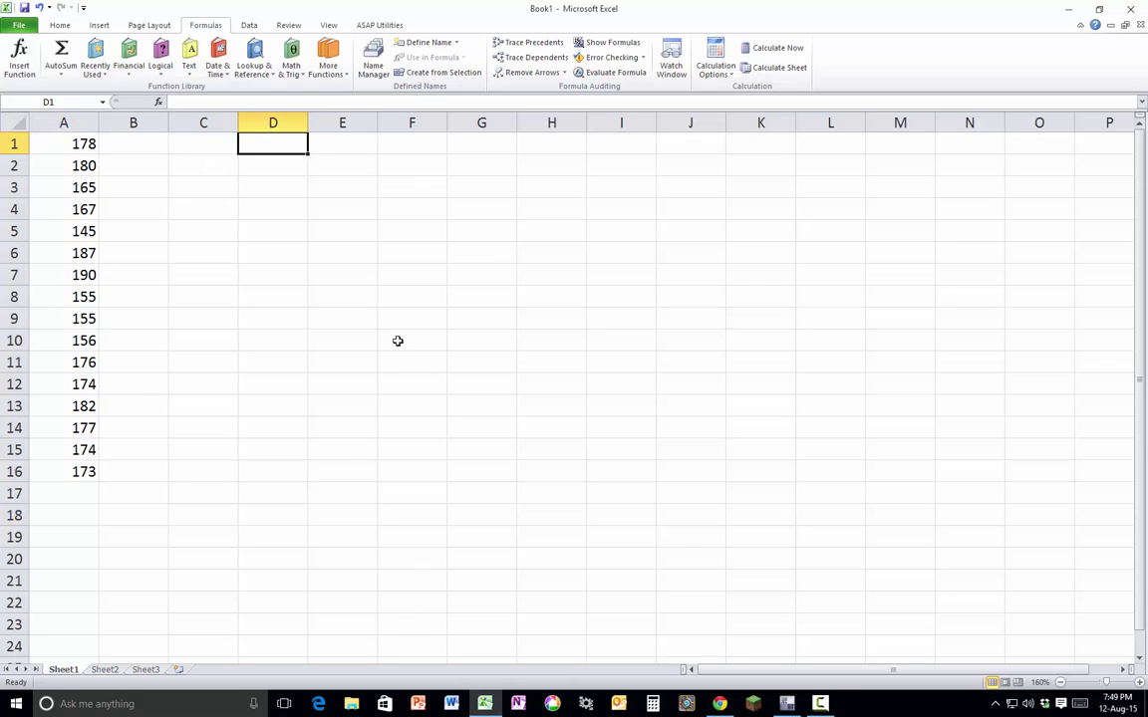
text(155-)
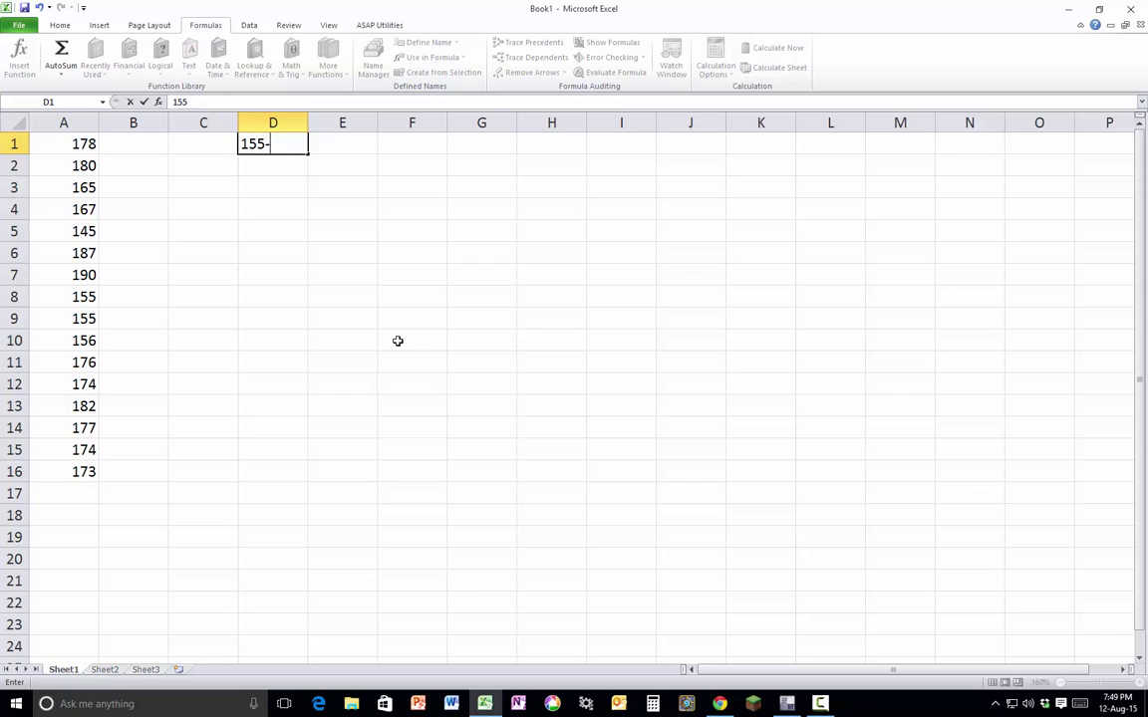
key(Return)
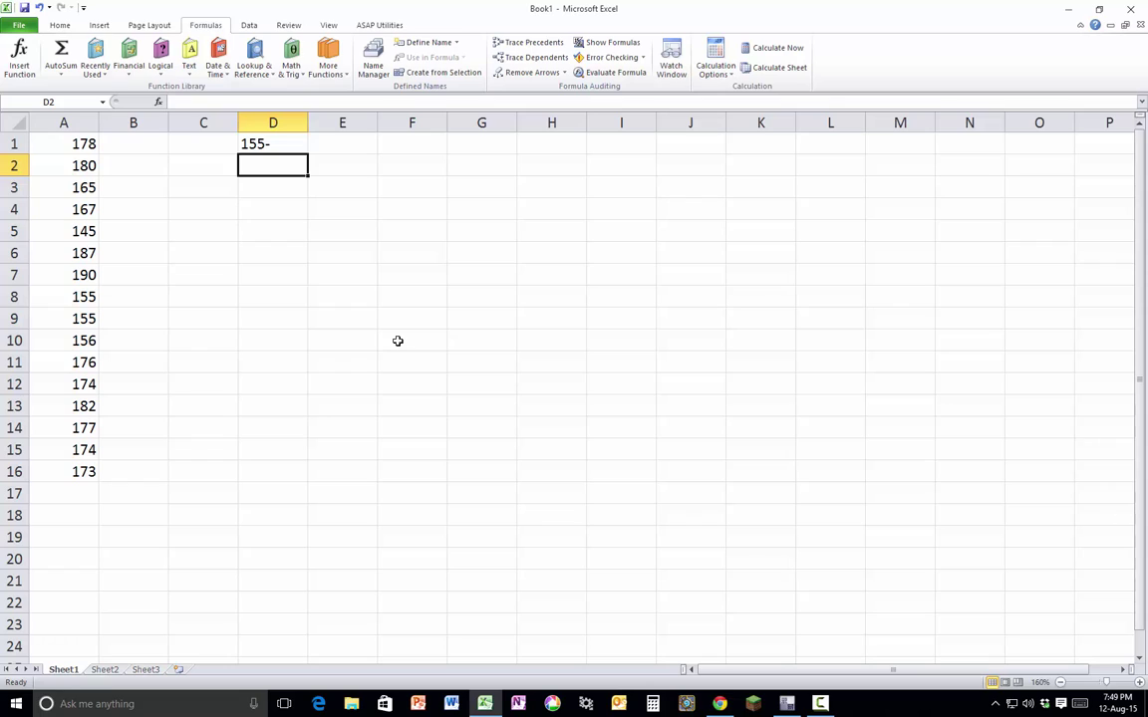
text(16)
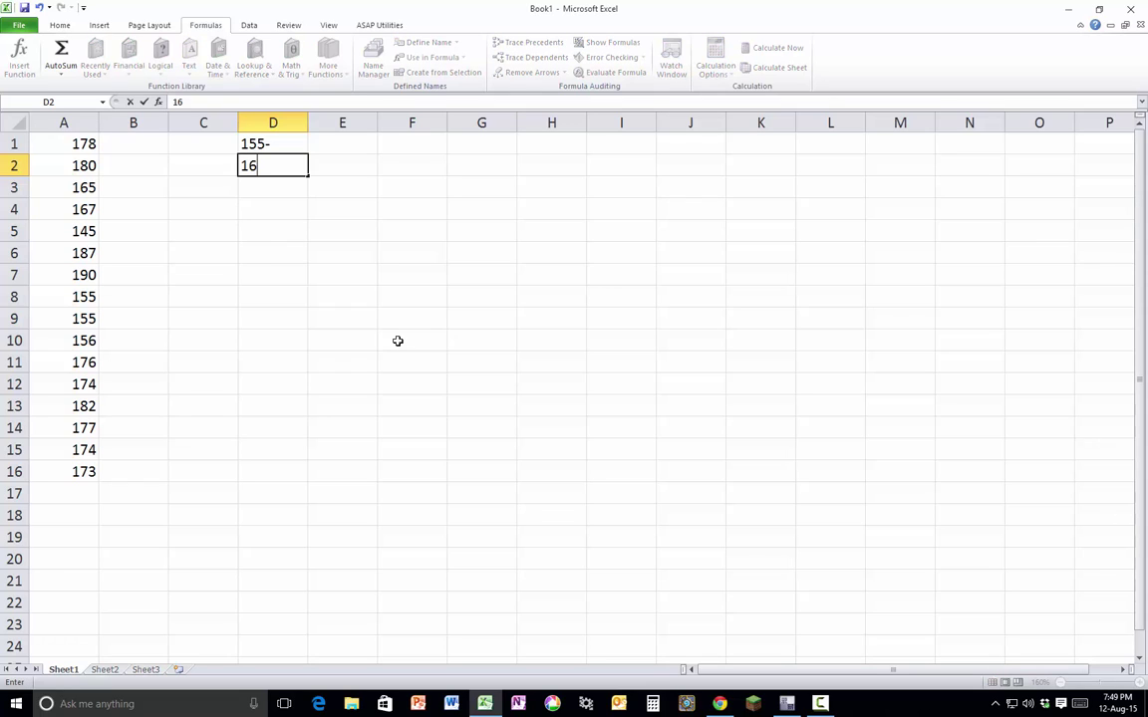
text(0-)
key(Return)
text(165-)
key(Return)
text(170-)
key(Return)
text(175-)
key(Return)
text(180-)
key(Return)
text(185-)
key(Return)
Enter the last class label 190- in cell D8, including its trailing hyphen
text(190)
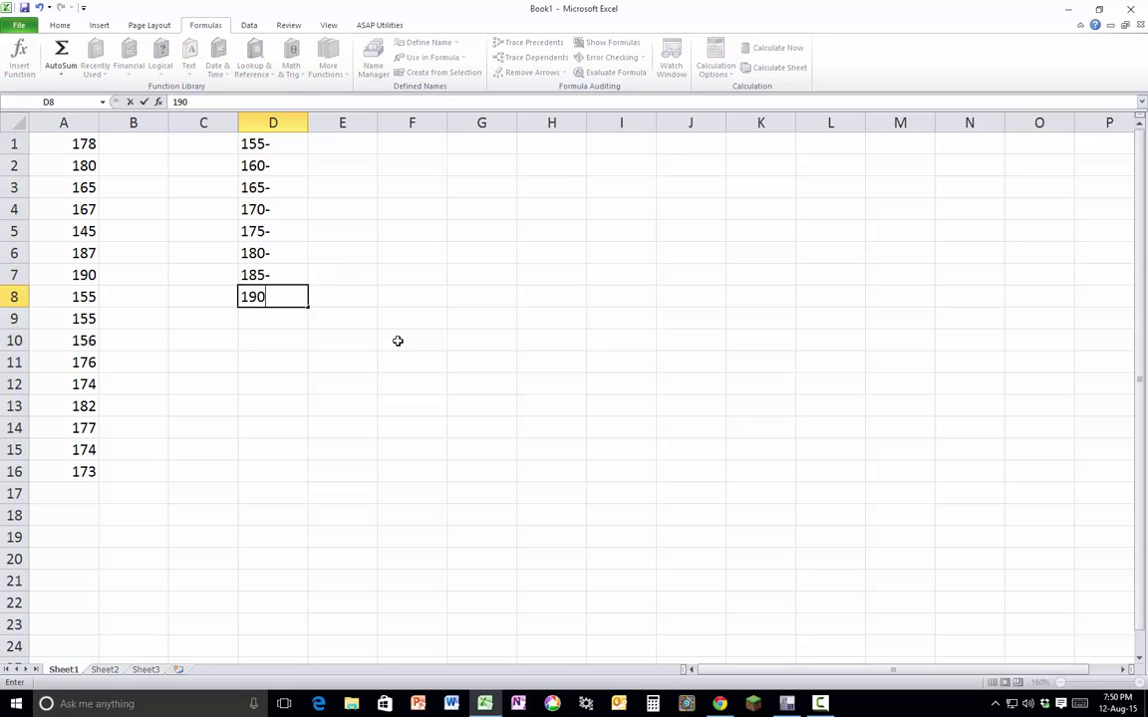
key(Tab)
key(Left)
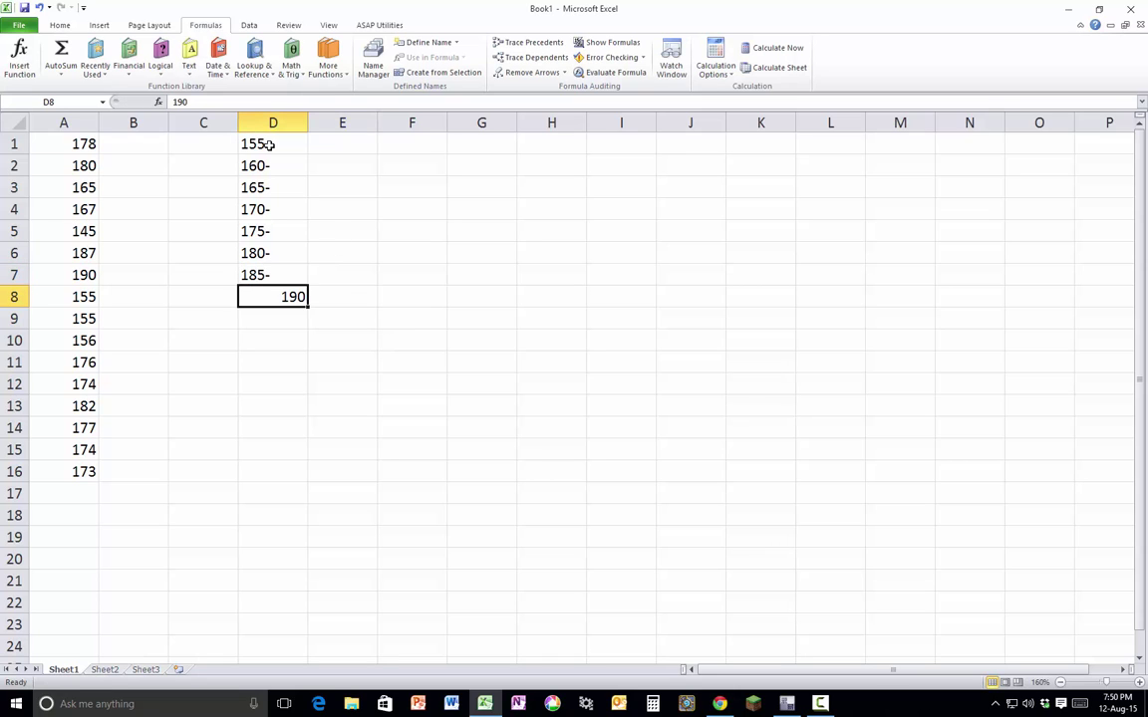
click(212, 103)
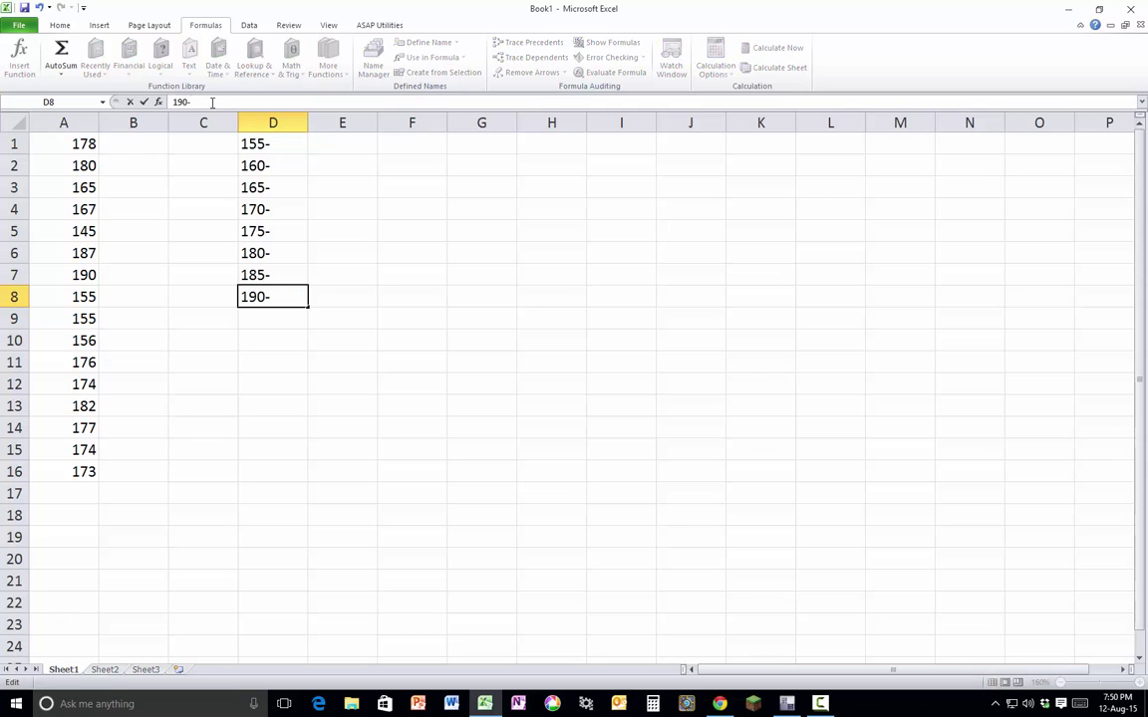
key(Return)
Move the class labels in D1:D8 two rows down so that they start in cell D3
click(352, 142)
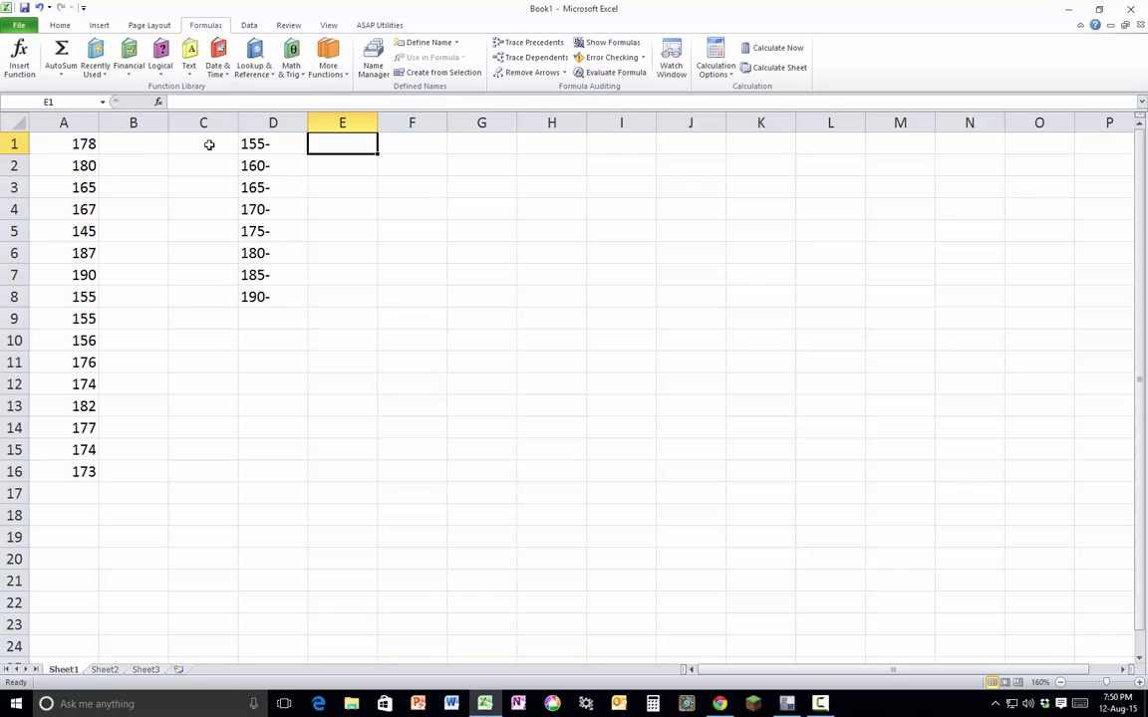
drag(249, 145, 261, 291)
click(264, 299)
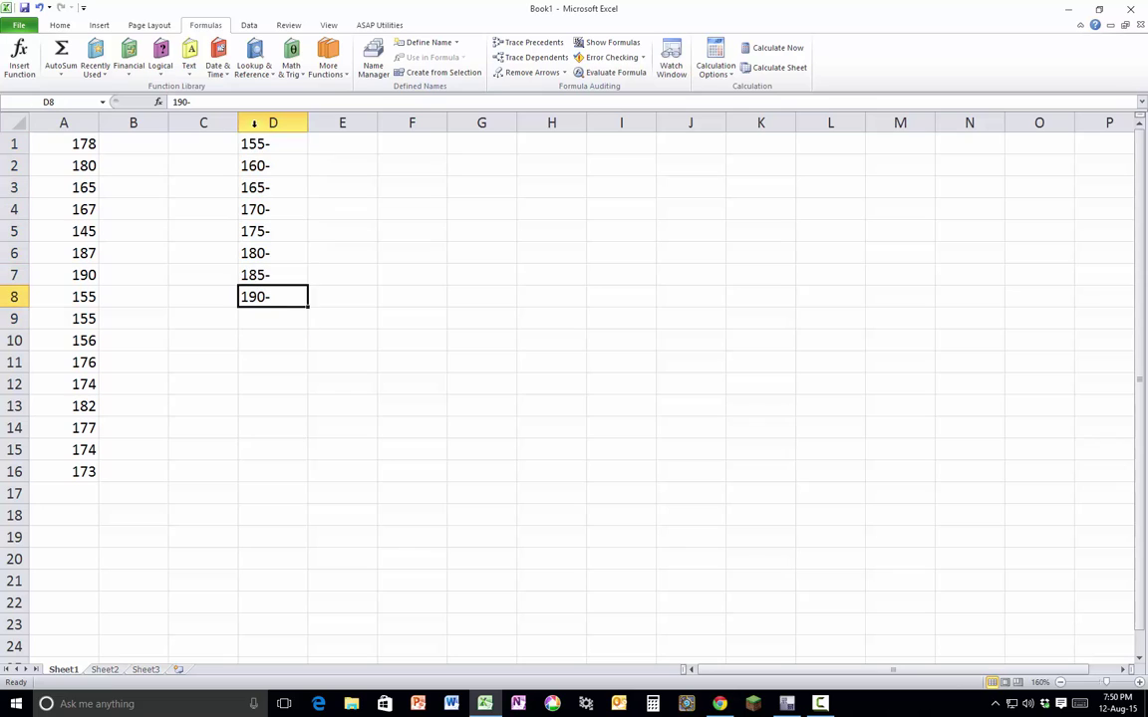
drag(254, 141, 259, 298)
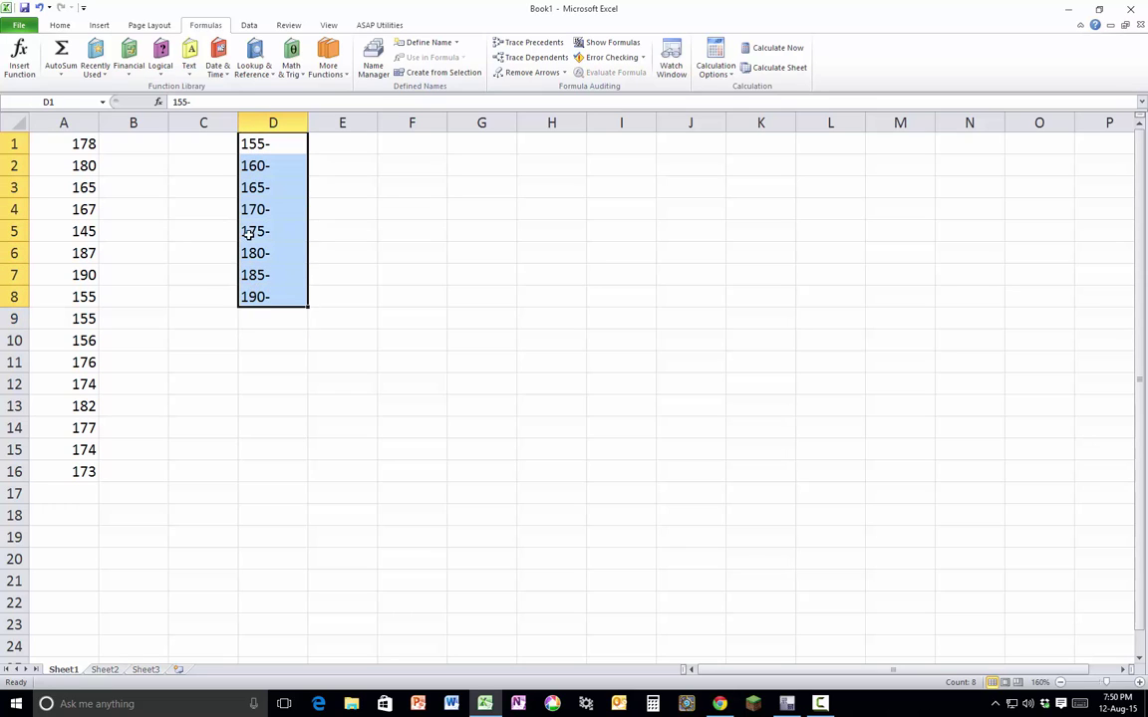
right_click(263, 143)
click(181, 165)
click(256, 187)
right_click(256, 187)
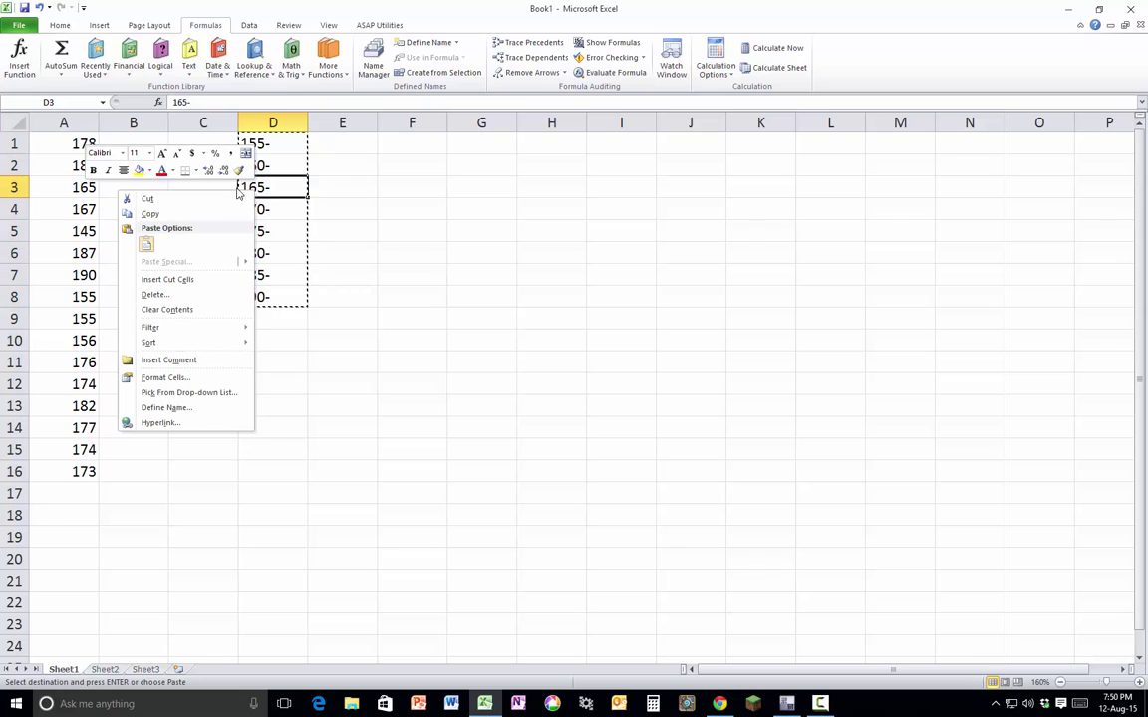
click(147, 244)
Enter the class labels 145- in cell D1 and 150- in cell D2
click(256, 146)
text(145)
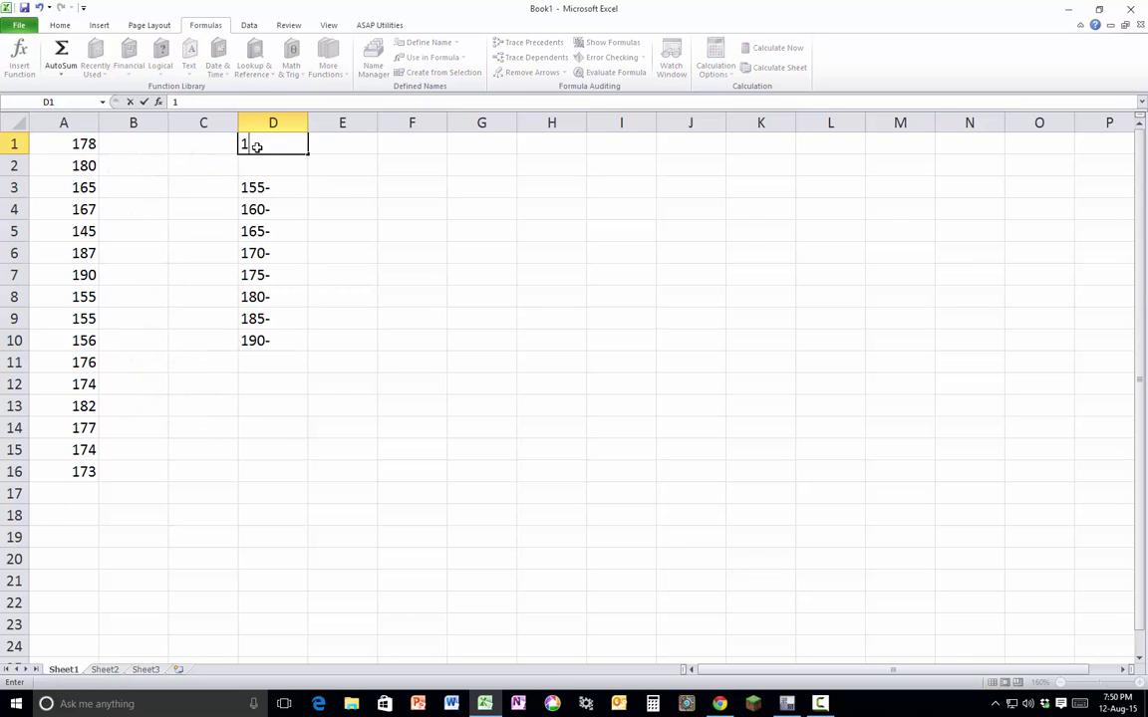
key(Return)
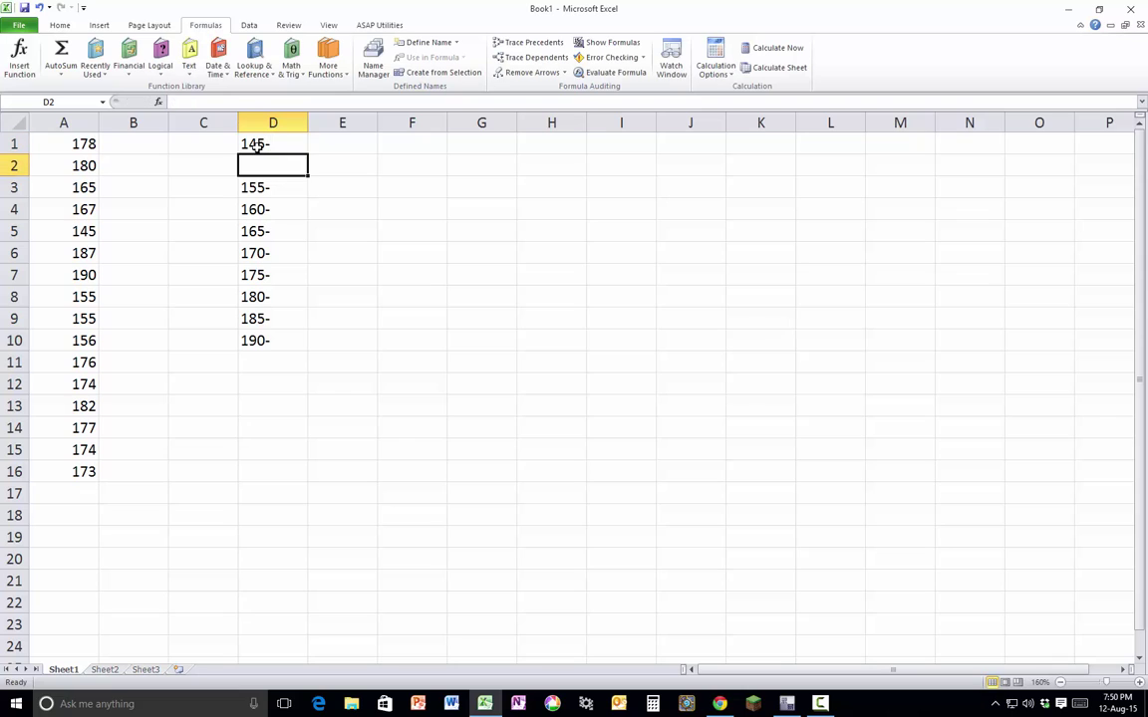
text(150-)
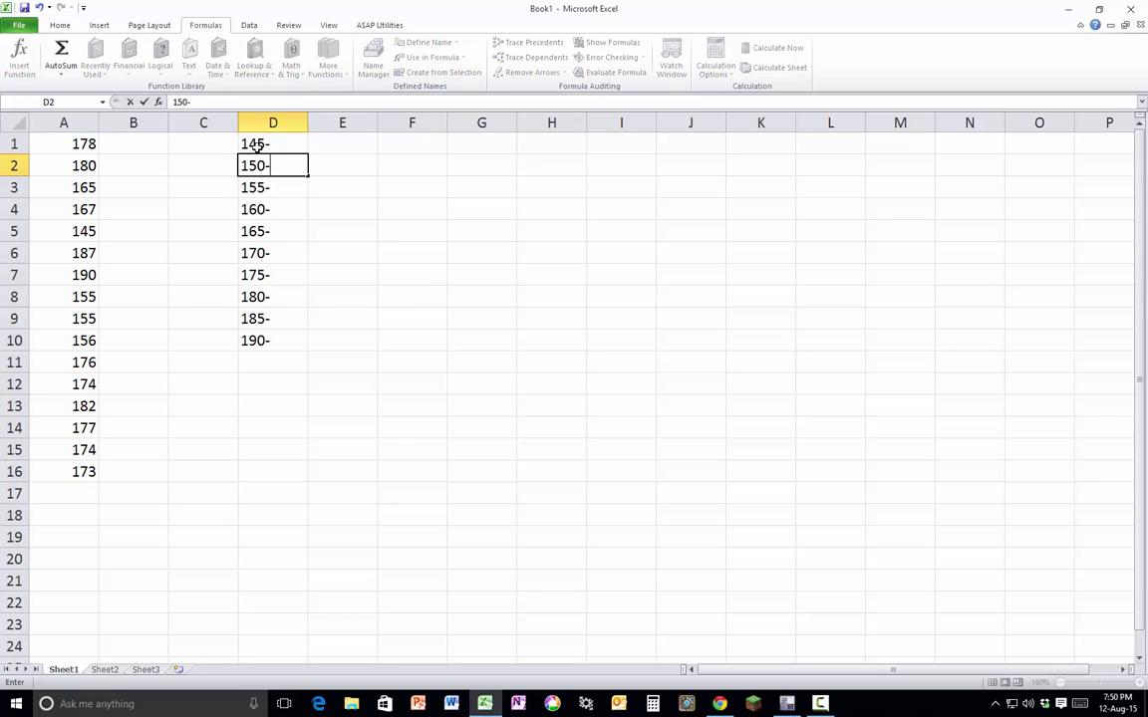
click(279, 149)
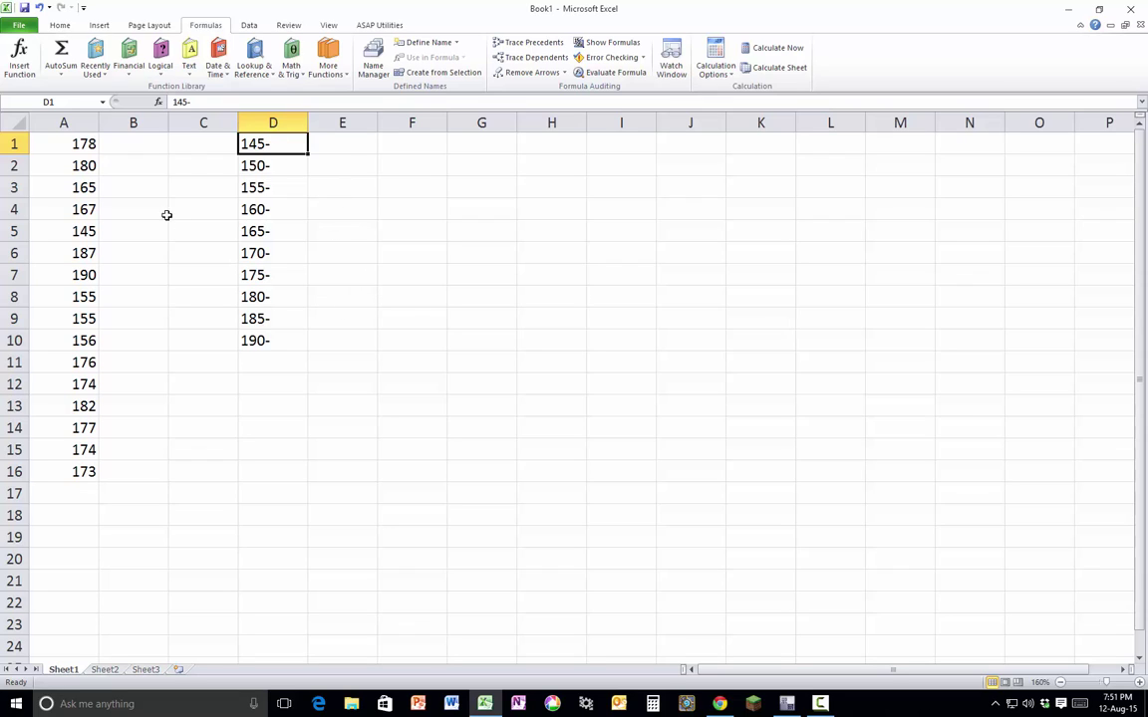
Sort the height values in A1:A16 from smallest to largest
click(77, 144)
drag(77, 143, 79, 474)
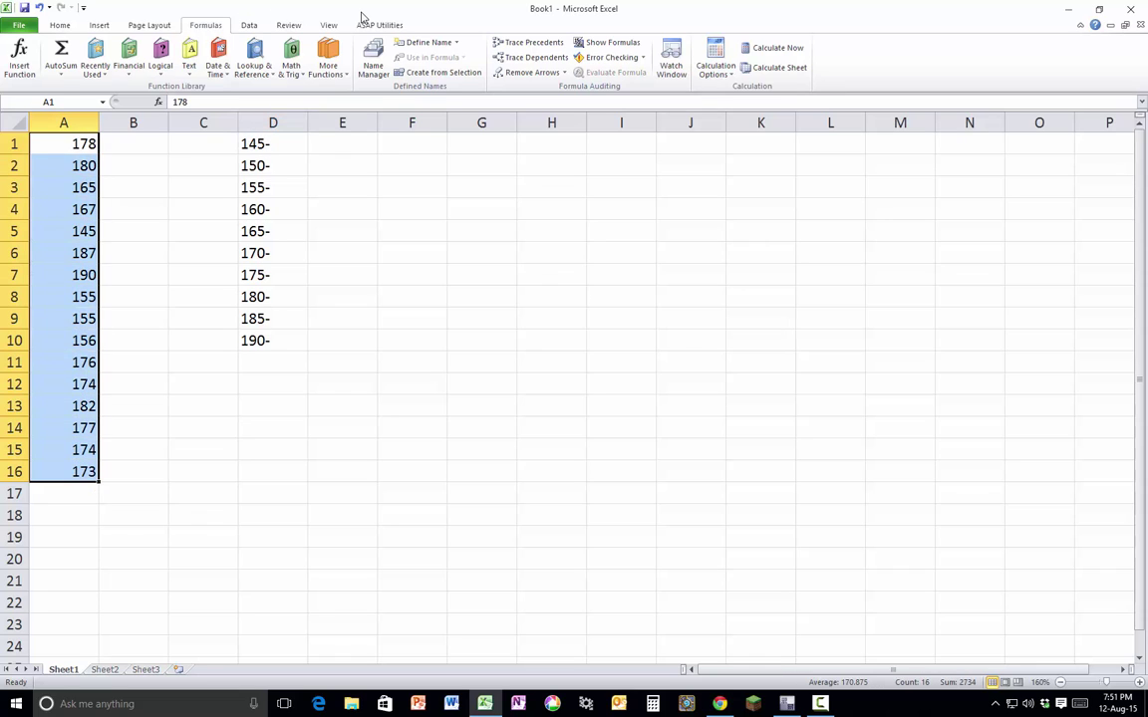
click(248, 26)
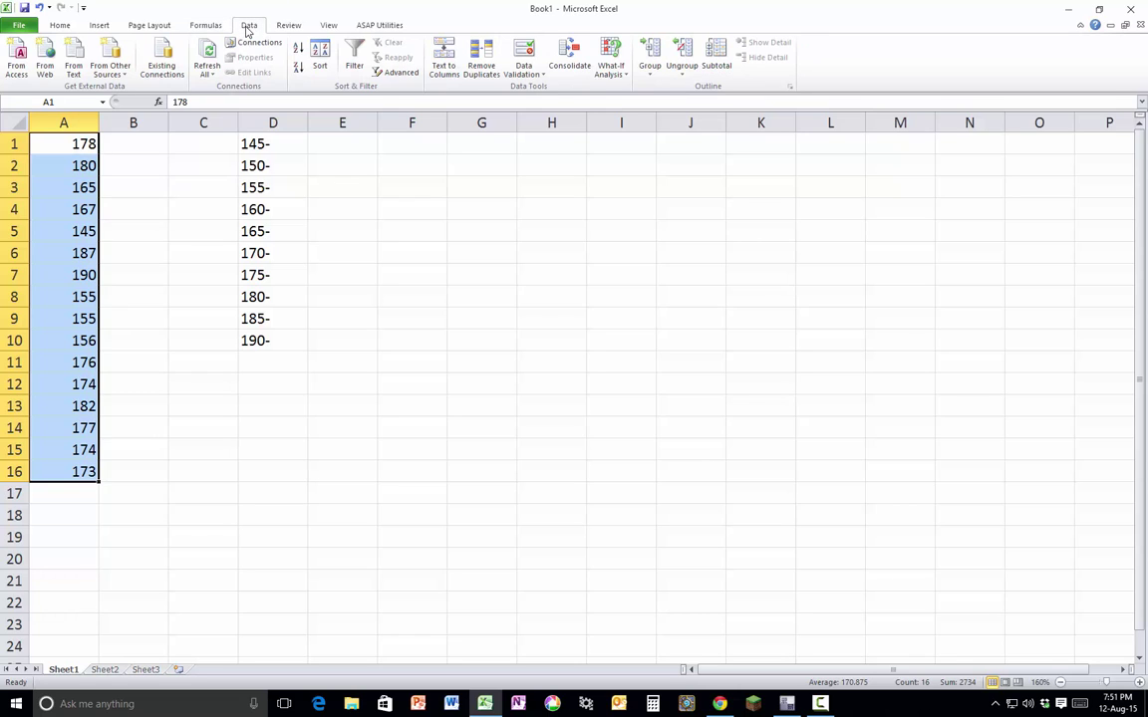
click(297, 47)
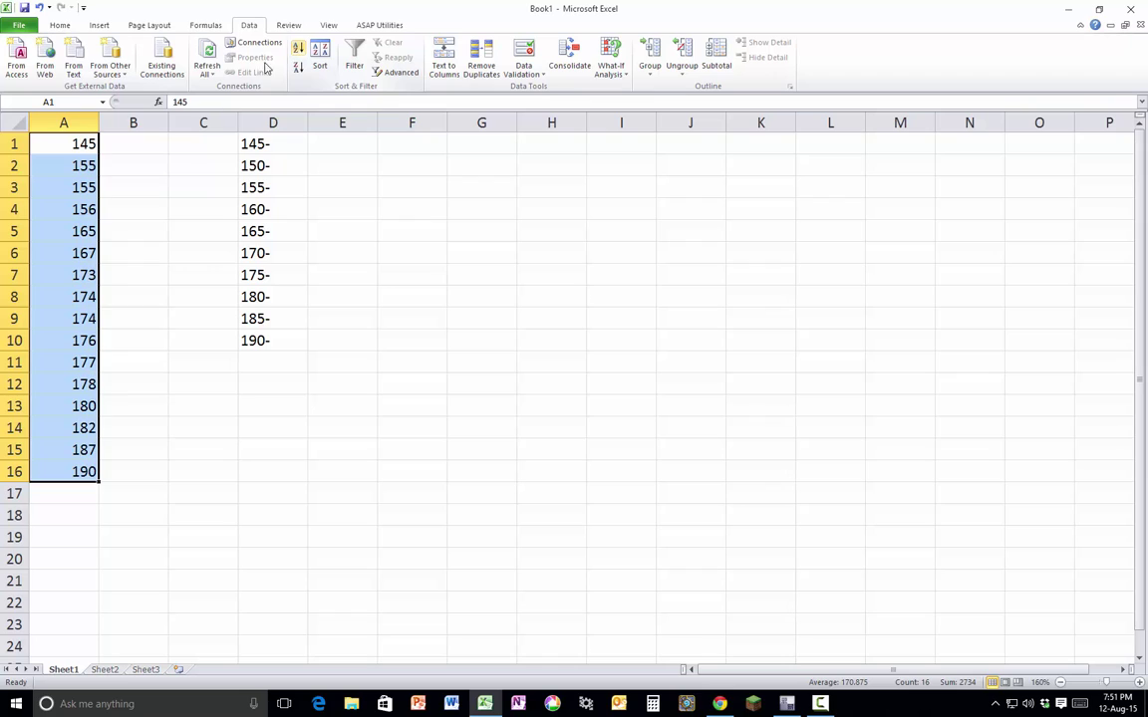
Enter the class frequencies 1, 0, 3, 0, 2, 3, 3, 2, 1 and 1 in cells E1 to E10
click(341, 146)
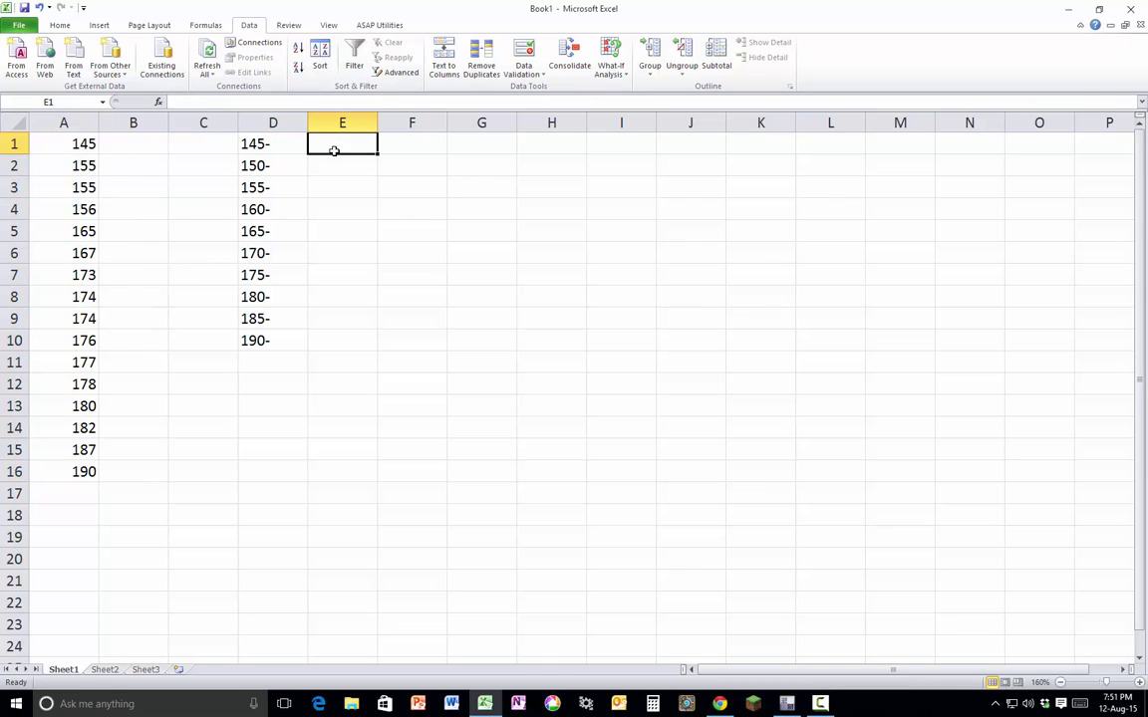
text(1)
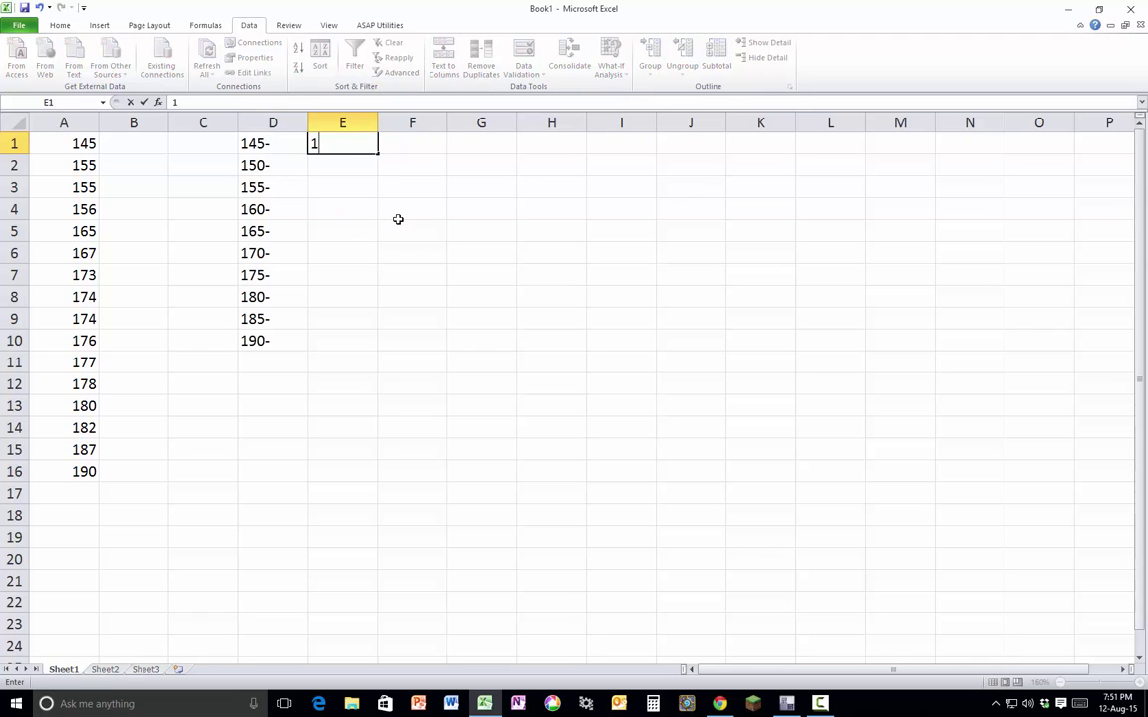
key(Return)
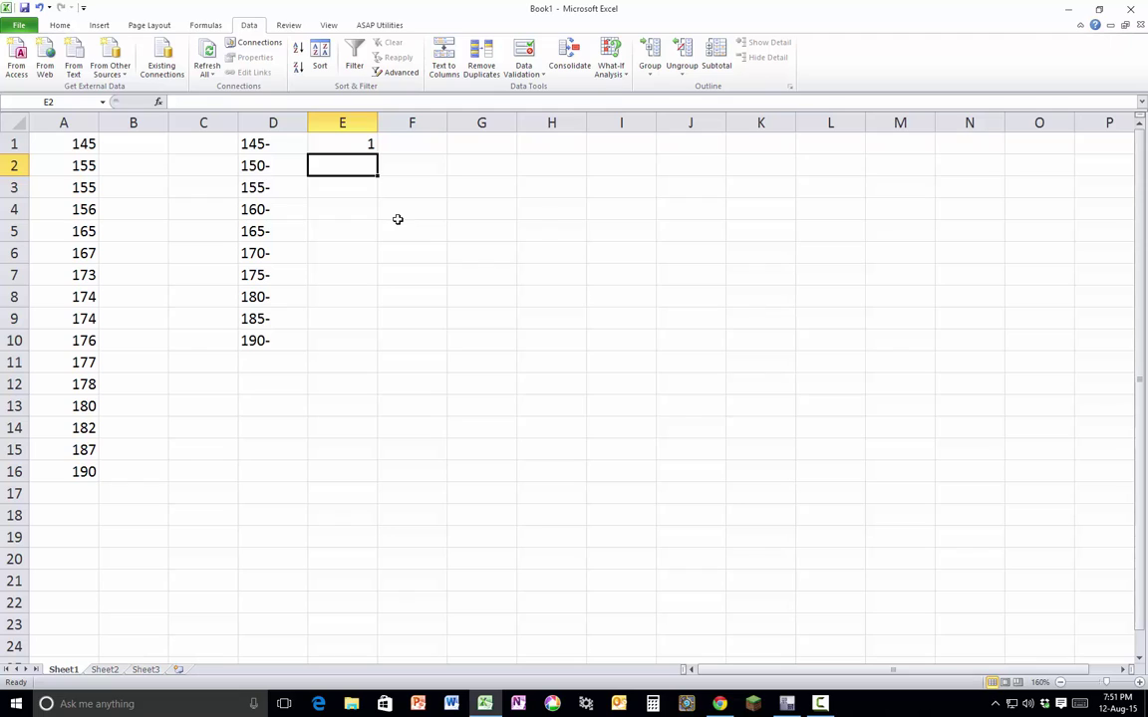
text(0)
key(Return)
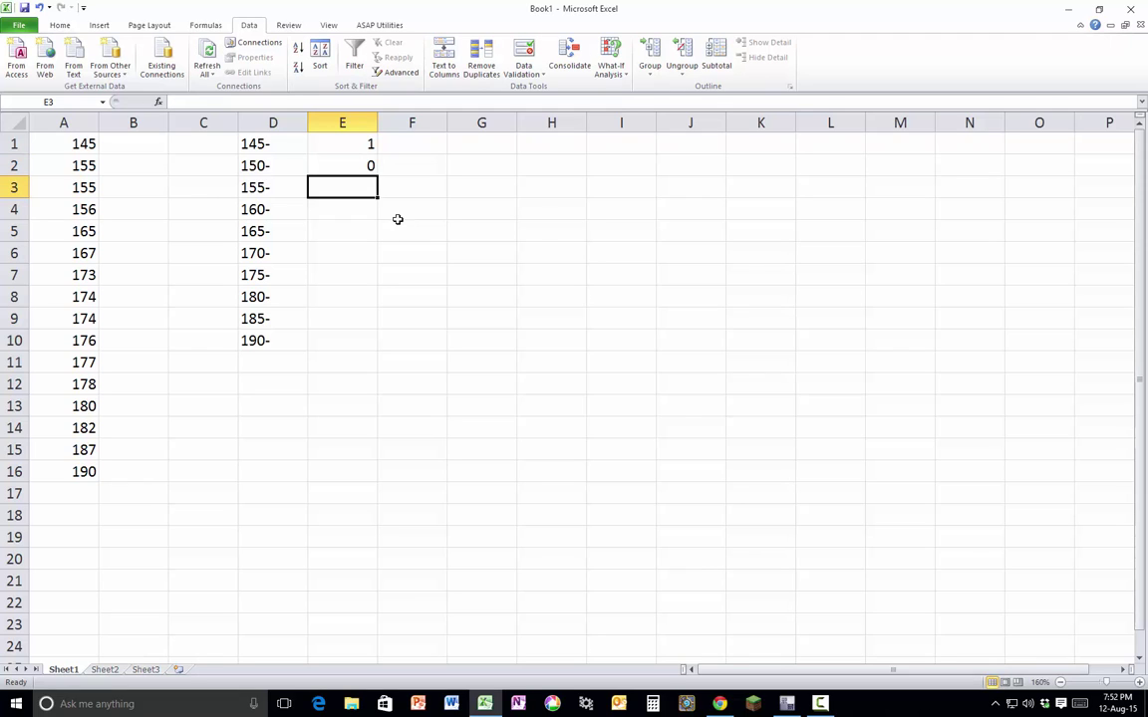
text(3)
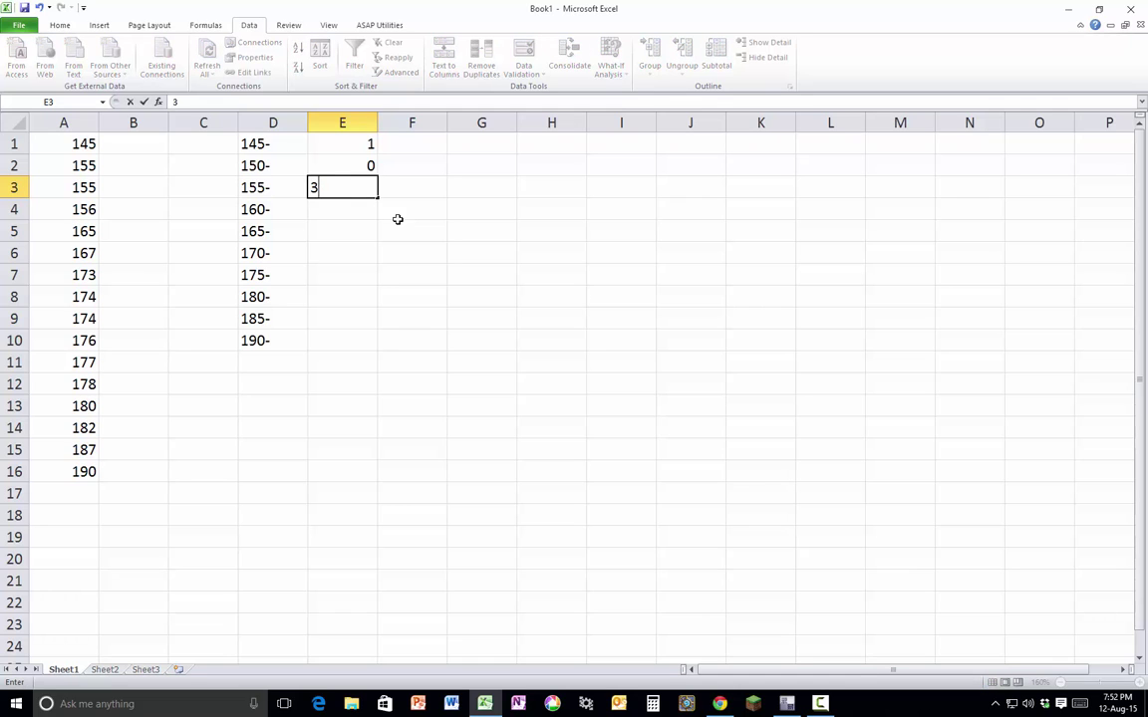
key(Return)
text(0)
key(Return)
text(2)
key(Return)
text(3)
key(Return)
text(3)
key(Return)
text(2)
key(Return)
text(1)
key(Return)
text(1)
key(Return)
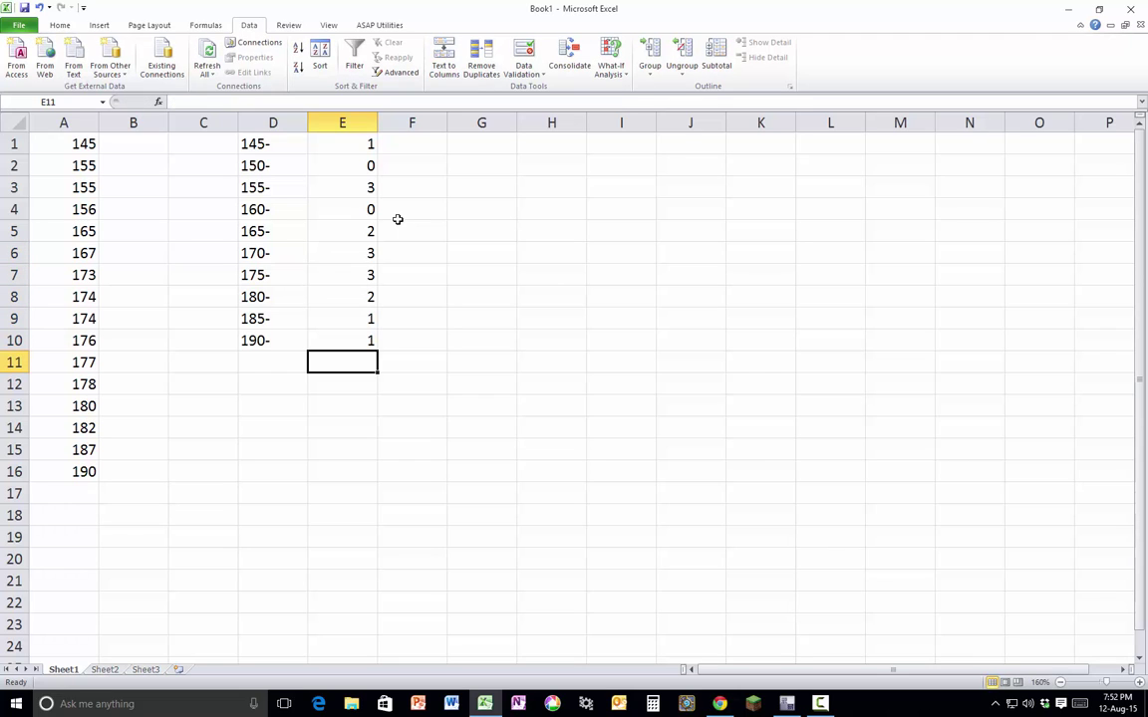
Insert a 2-D clustered column chart from the class labels and frequencies in D1:E10
click(268, 147)
drag(268, 147, 331, 336)
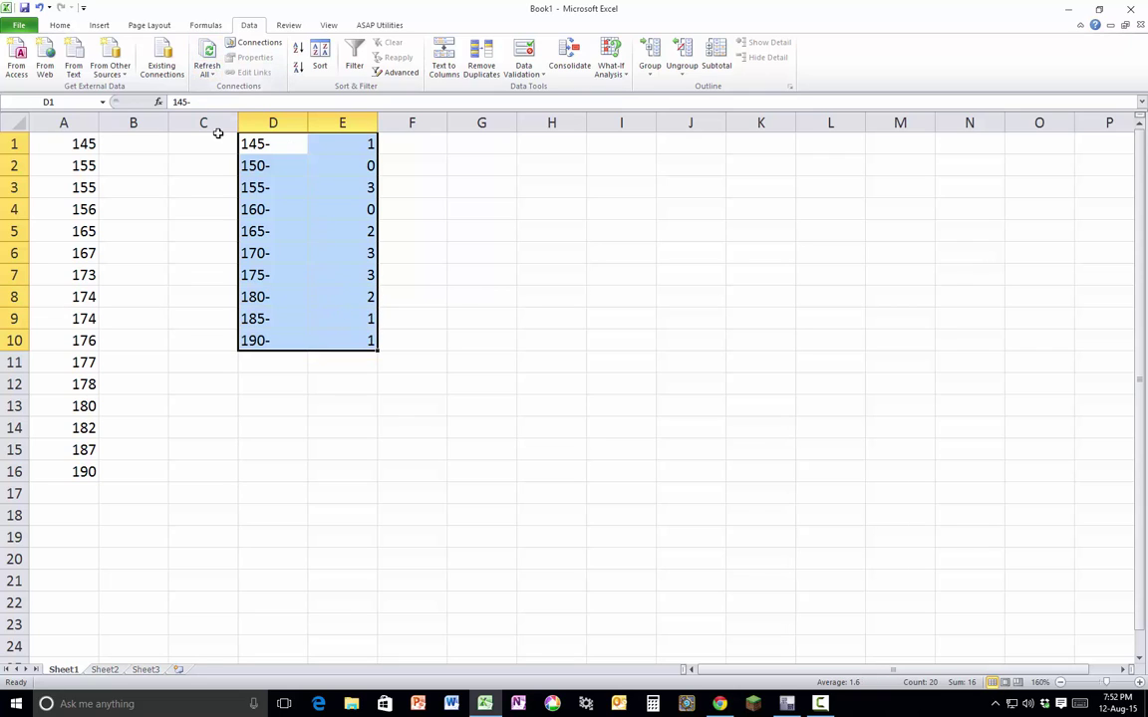
click(98, 25)
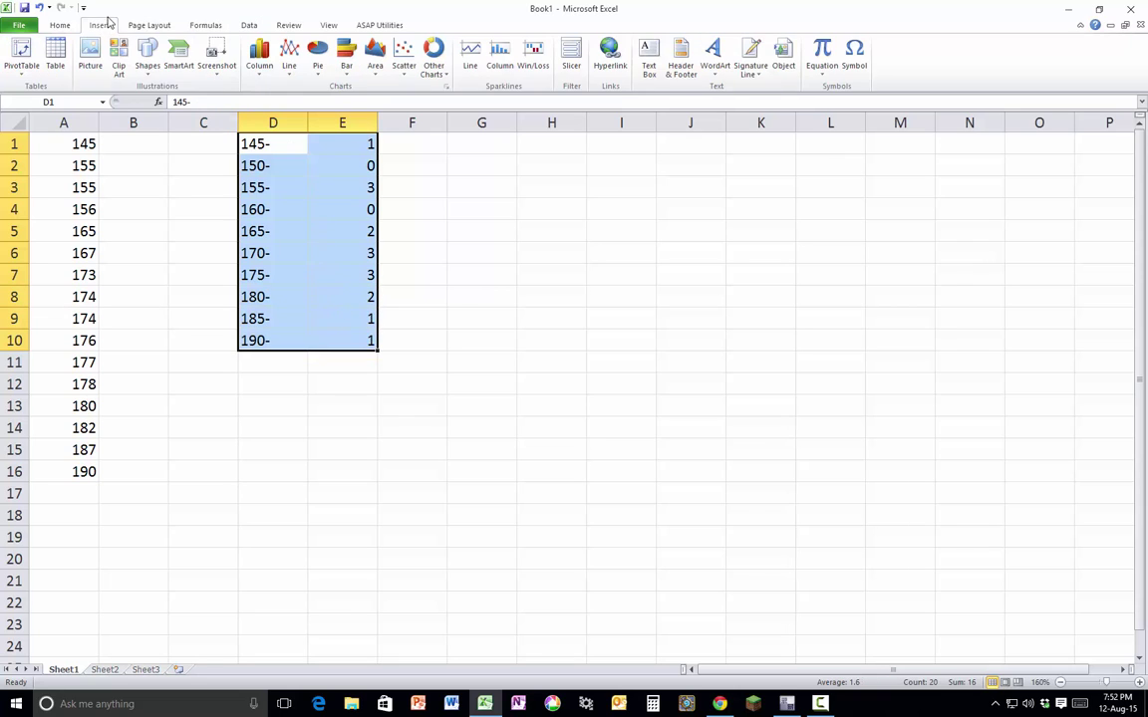
click(263, 59)
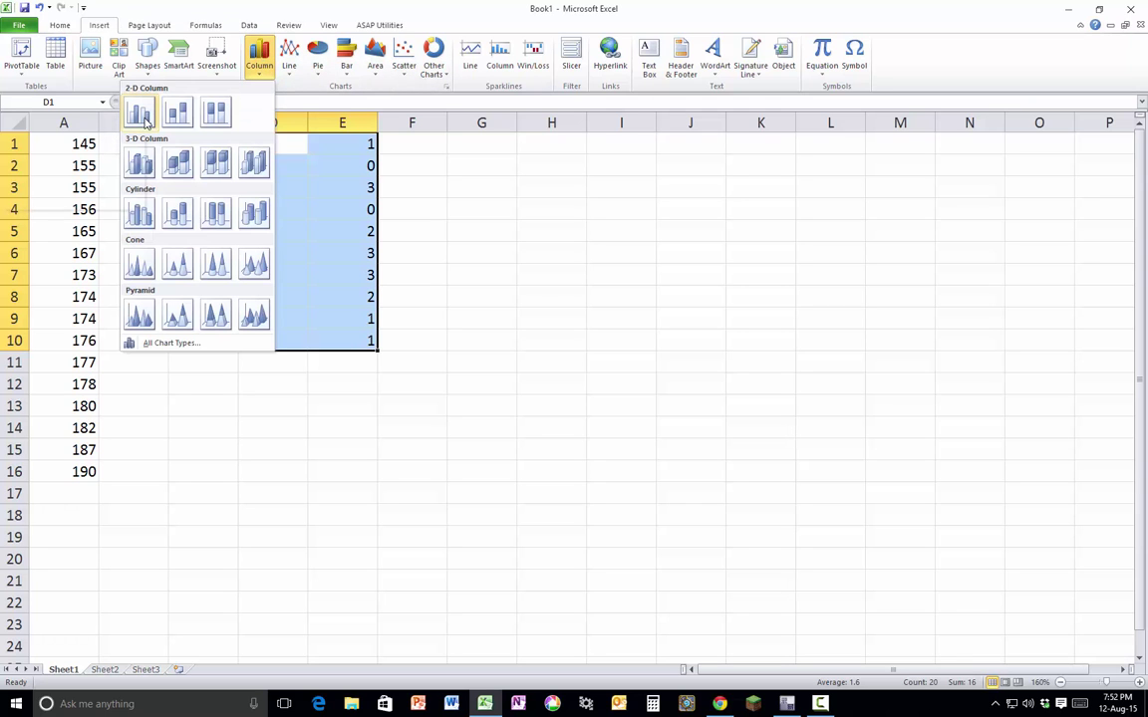
click(139, 112)
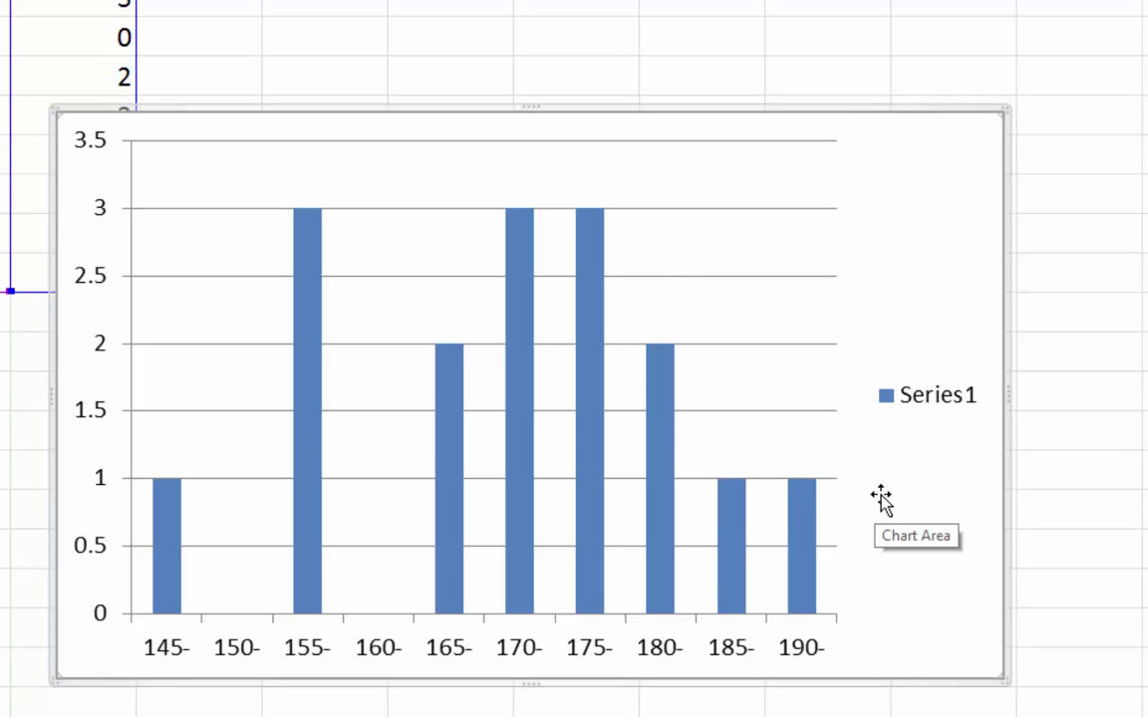
Delete the chart's legend and set the column series' gap width to No Gap
click(917, 409)
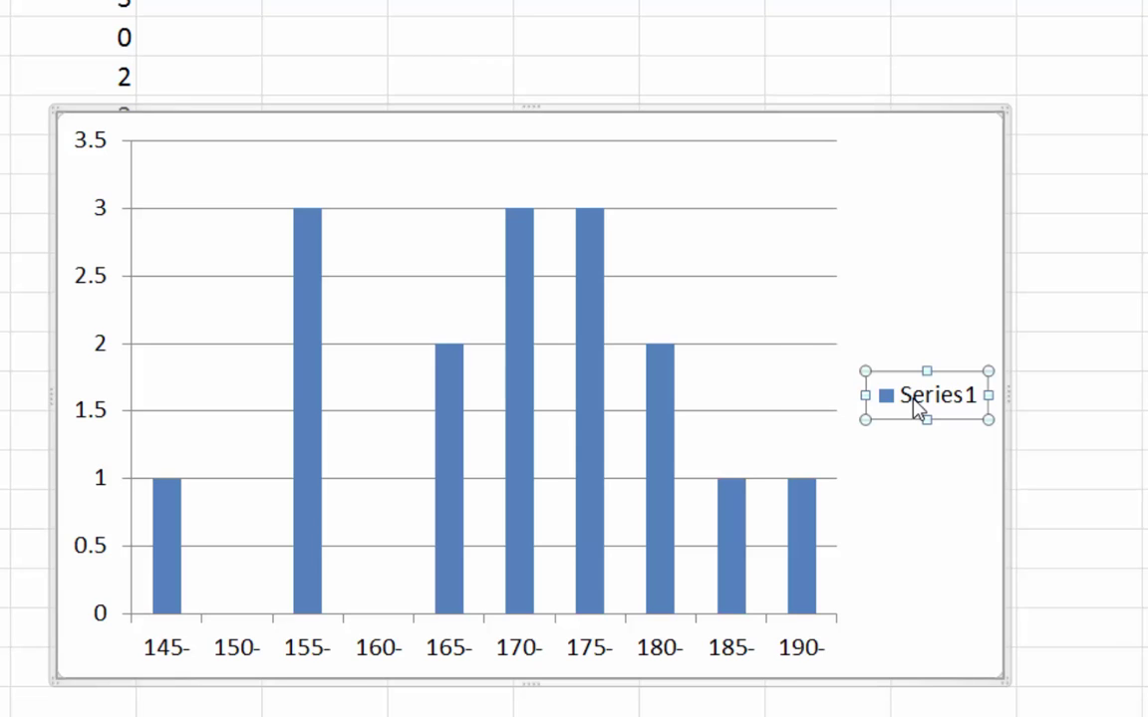
key(Delete)
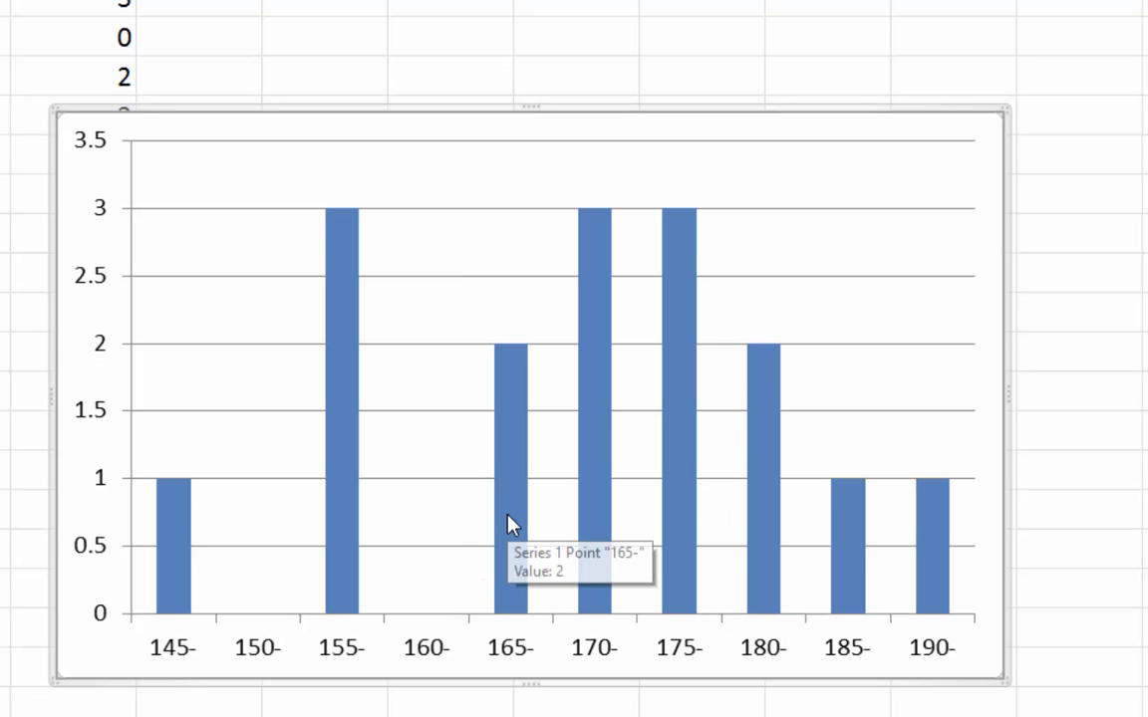
right_click(516, 456)
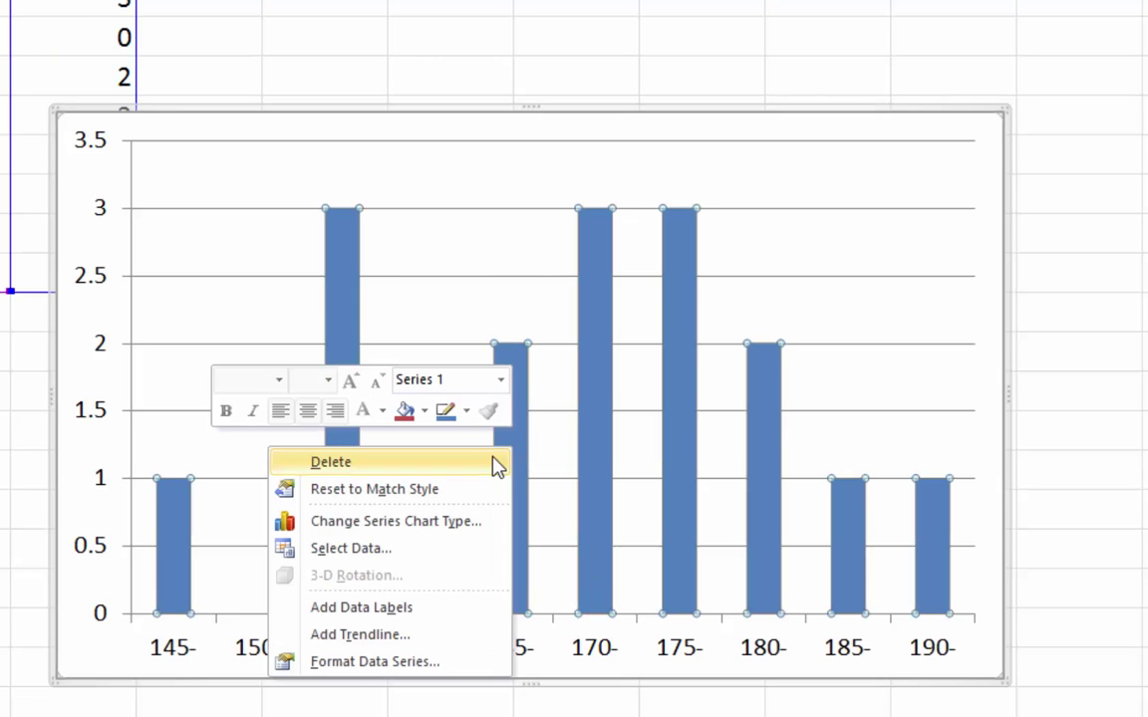
click(422, 667)
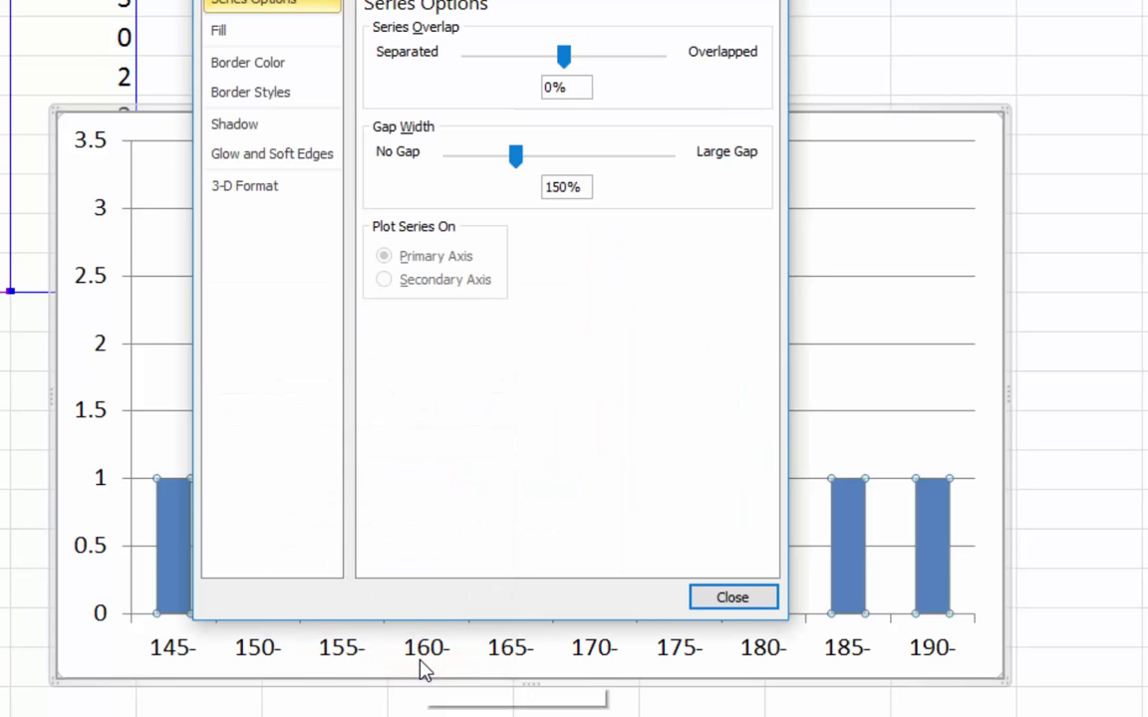
drag(510, 157, 410, 149)
click(715, 597)
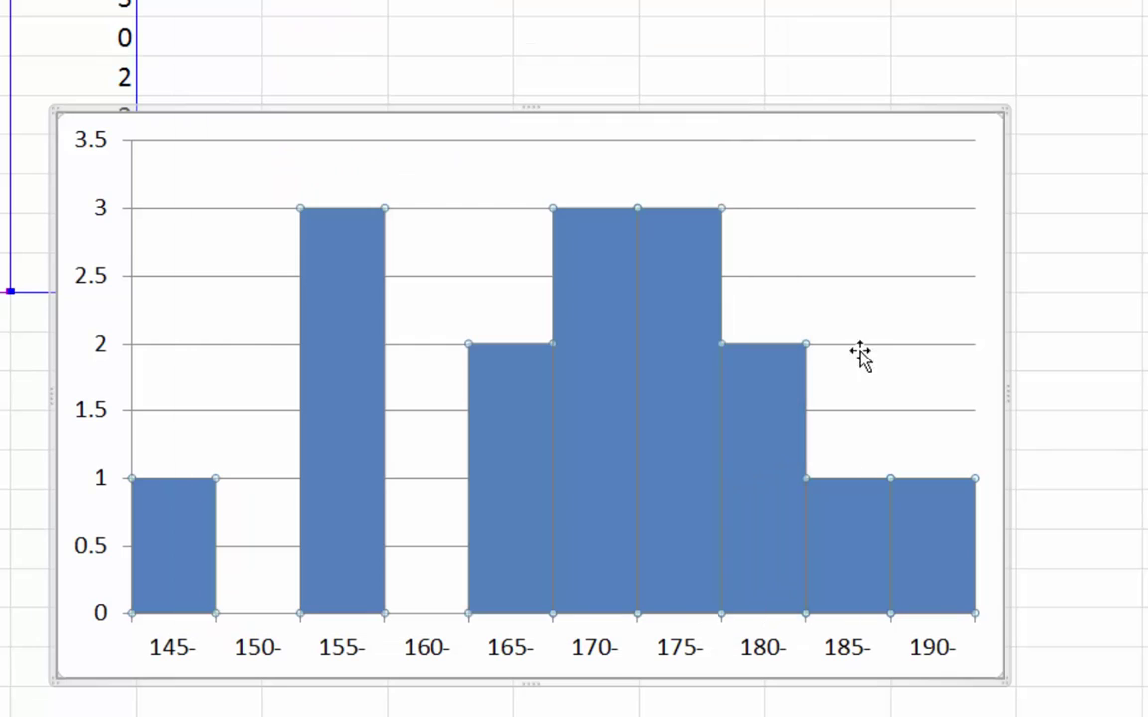
click(865, 314)
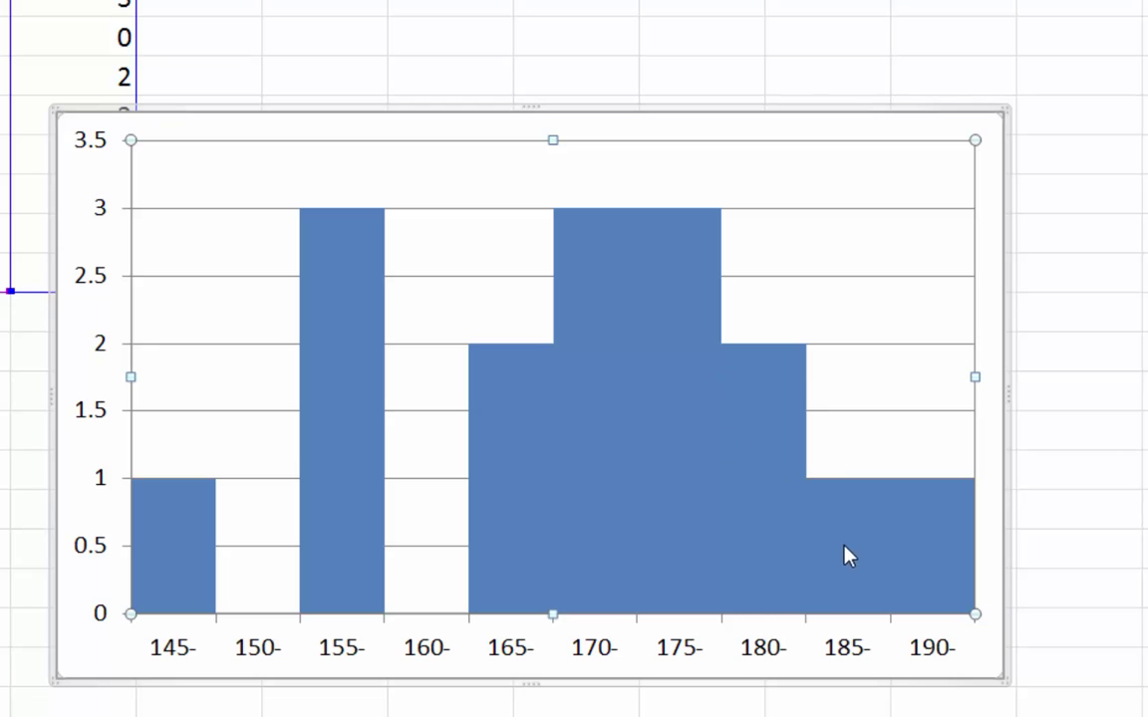
Give the histogram's column series a solid black border line
mouse_move(910, 488)
right_click(847, 538)
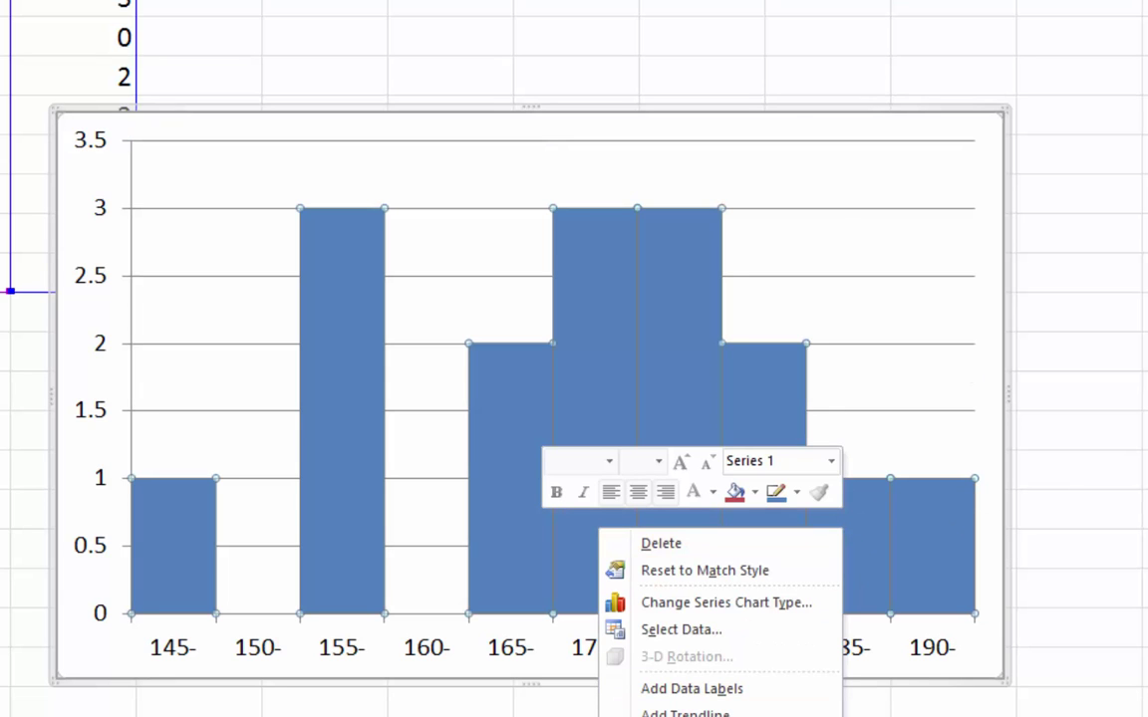
key(f)
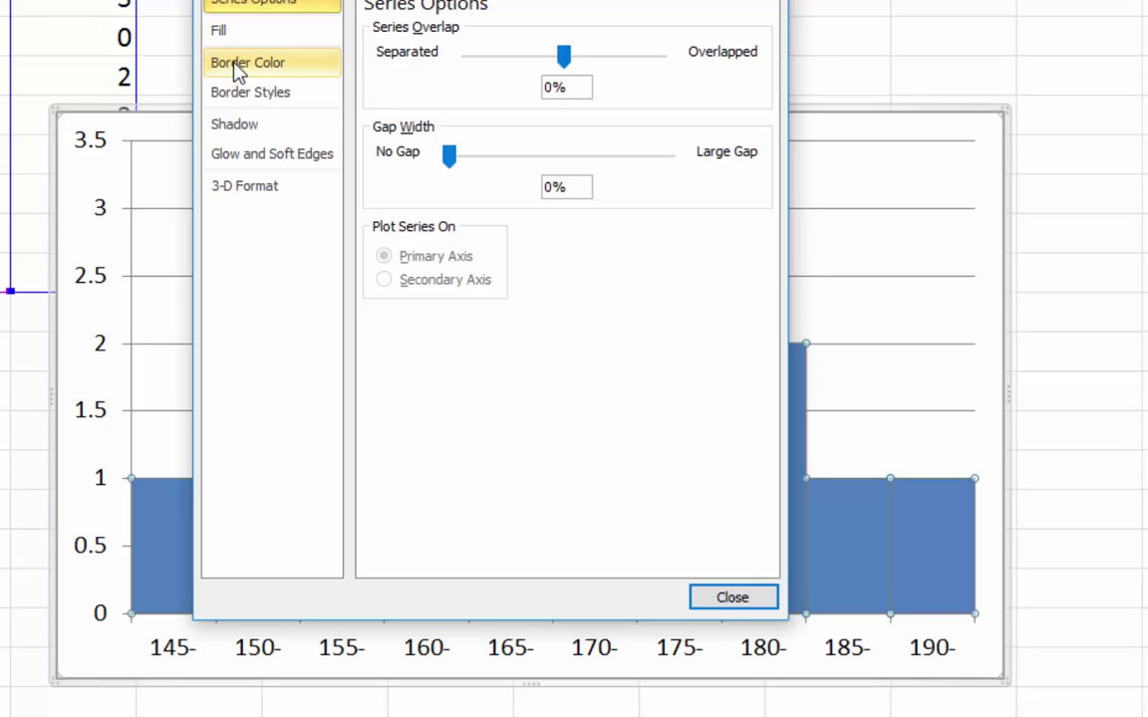
click(237, 94)
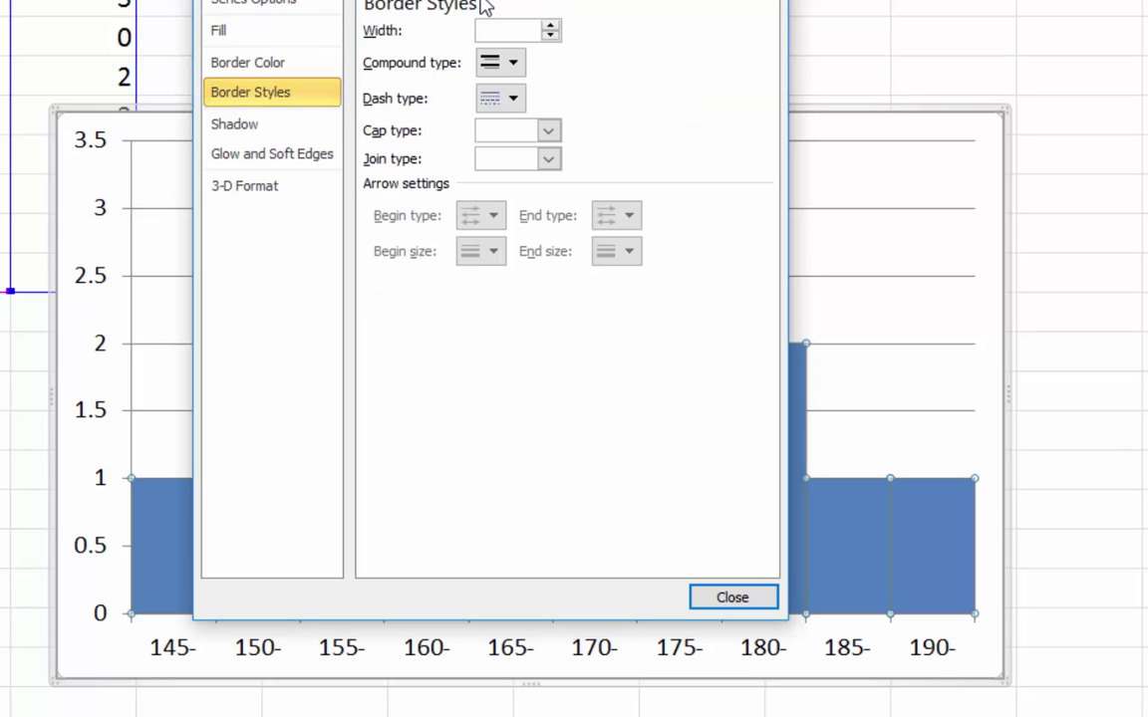
click(261, 64)
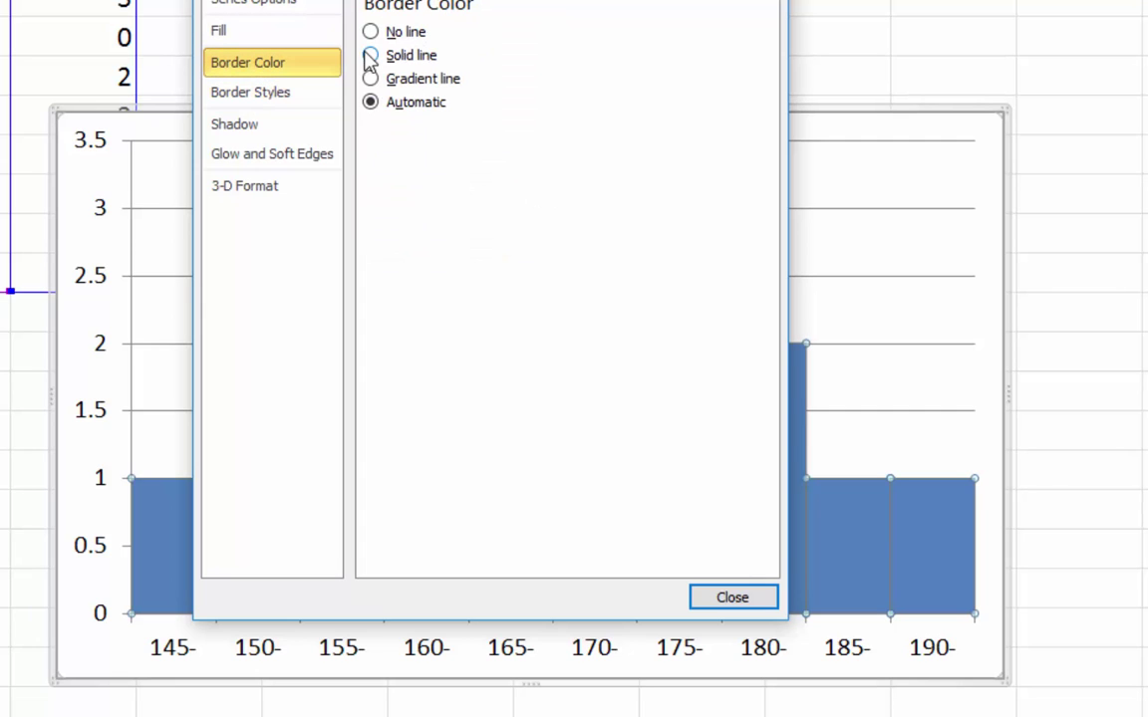
click(370, 54)
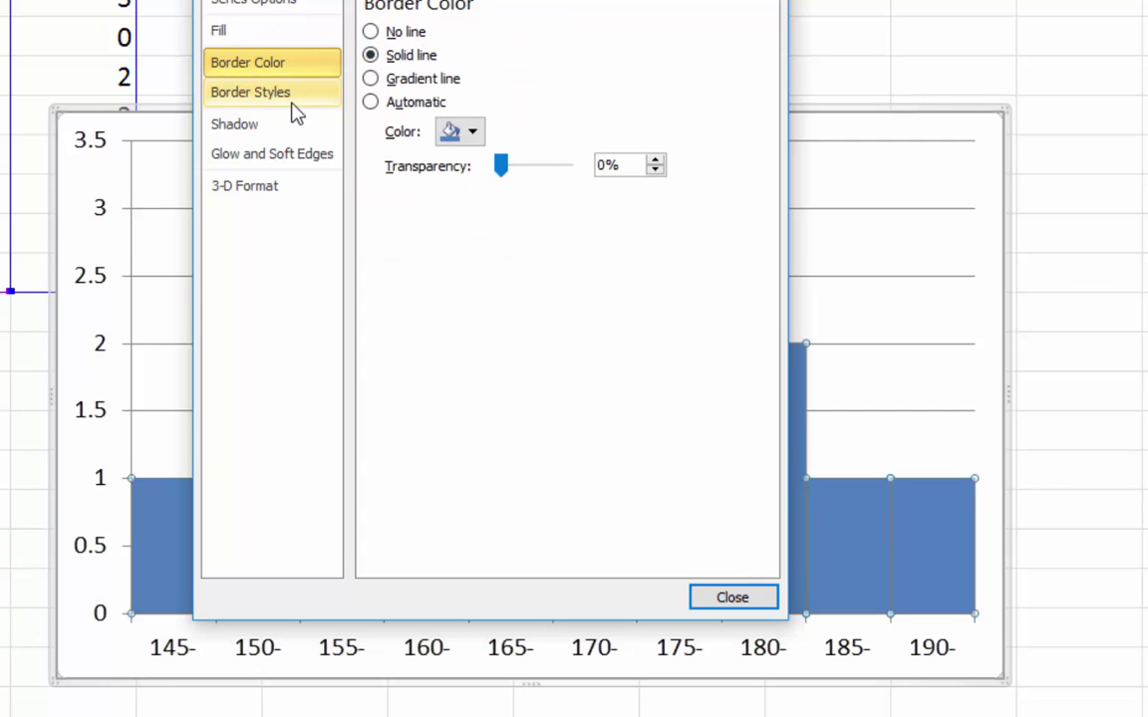
click(472, 133)
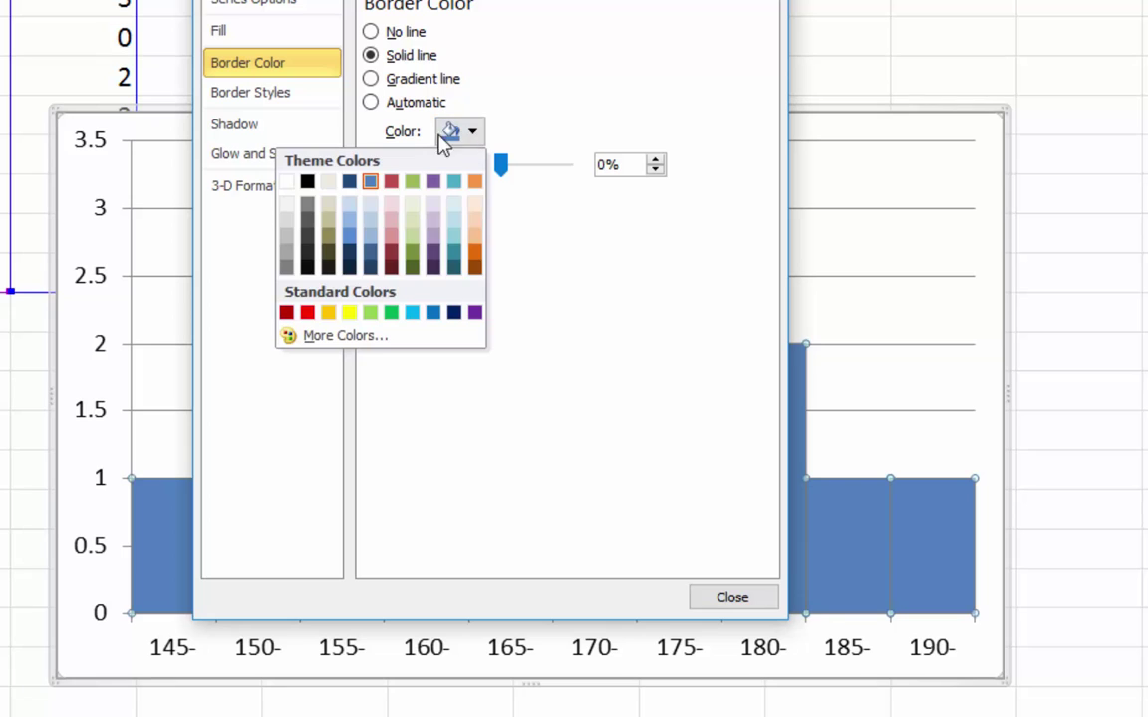
click(308, 183)
Increase the border width of the histogram's columns by five increments so the bars are clearly outlined
click(287, 99)
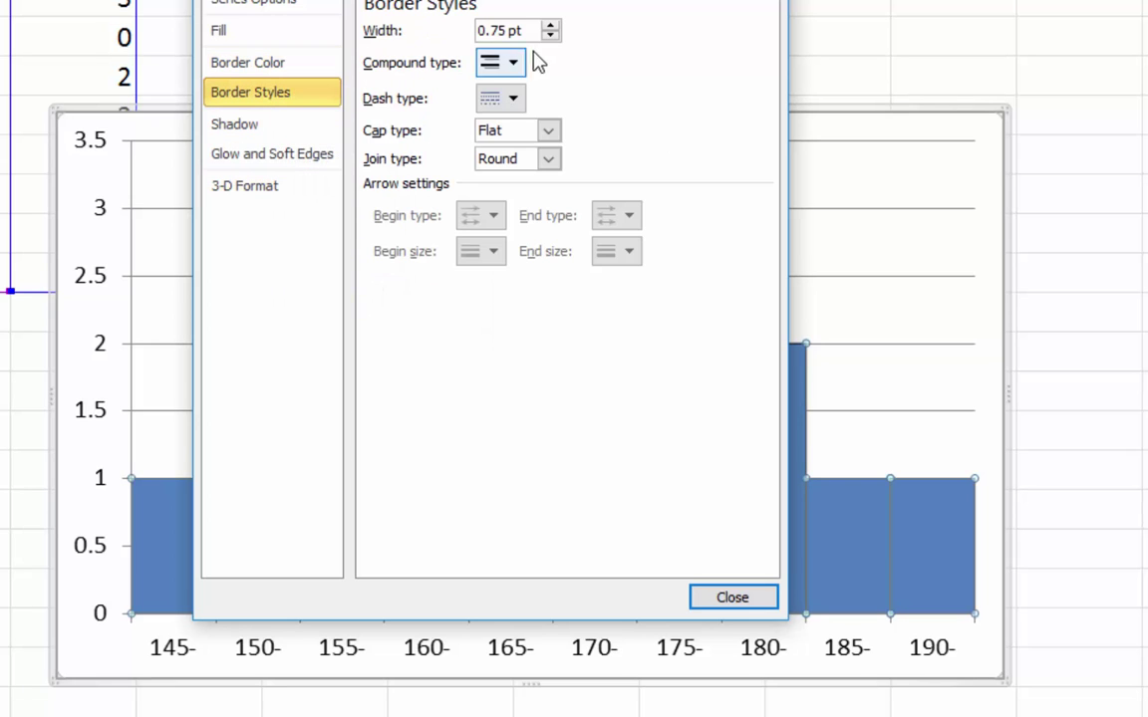
click(550, 26)
click(550, 26)
click(550, 26)
click(550, 26)
click(550, 26)
click(735, 598)
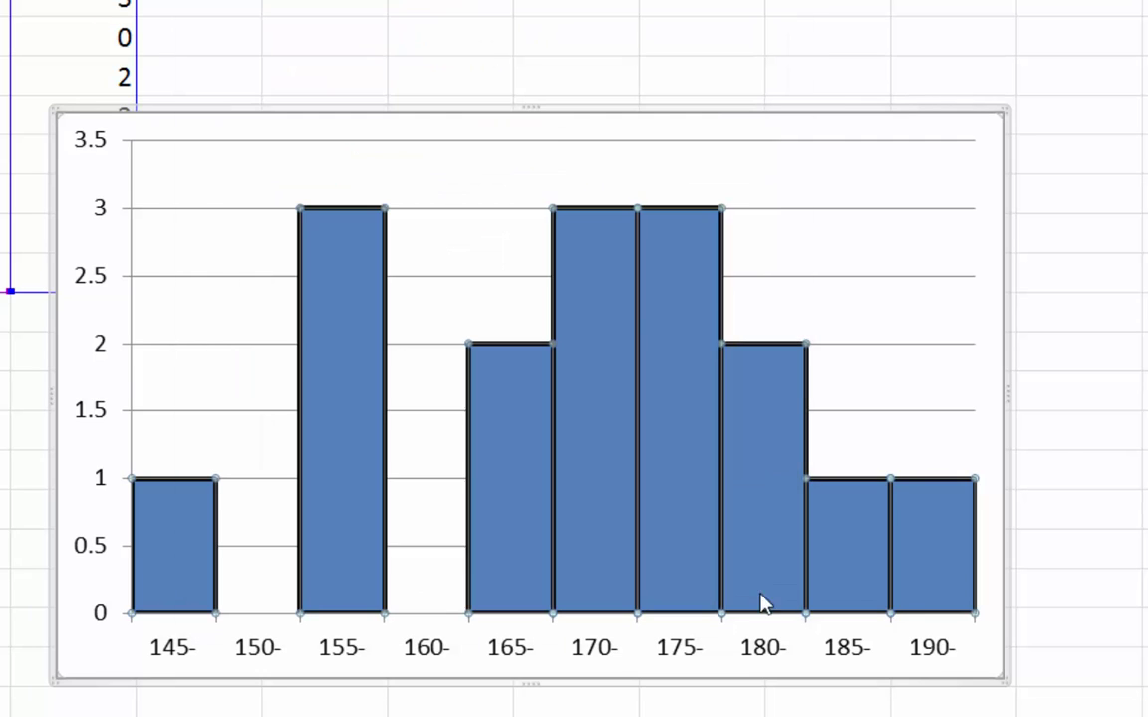
click(869, 368)
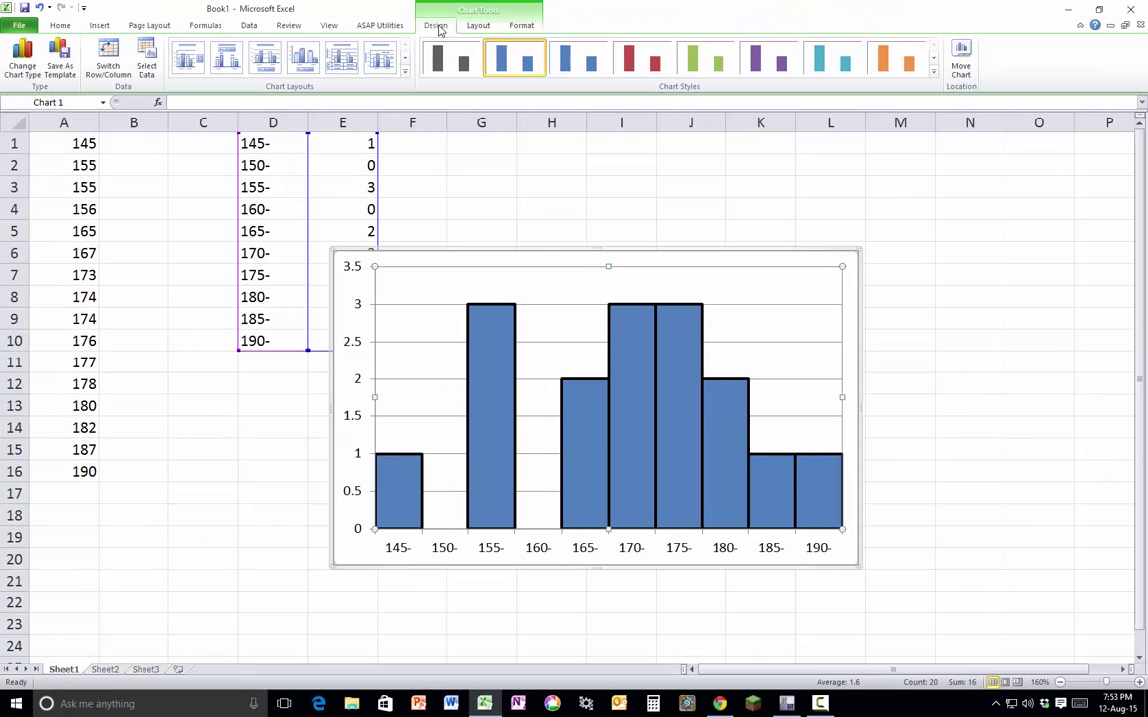
Show the axis title options and the chart title placement options for the histogram
click(478, 25)
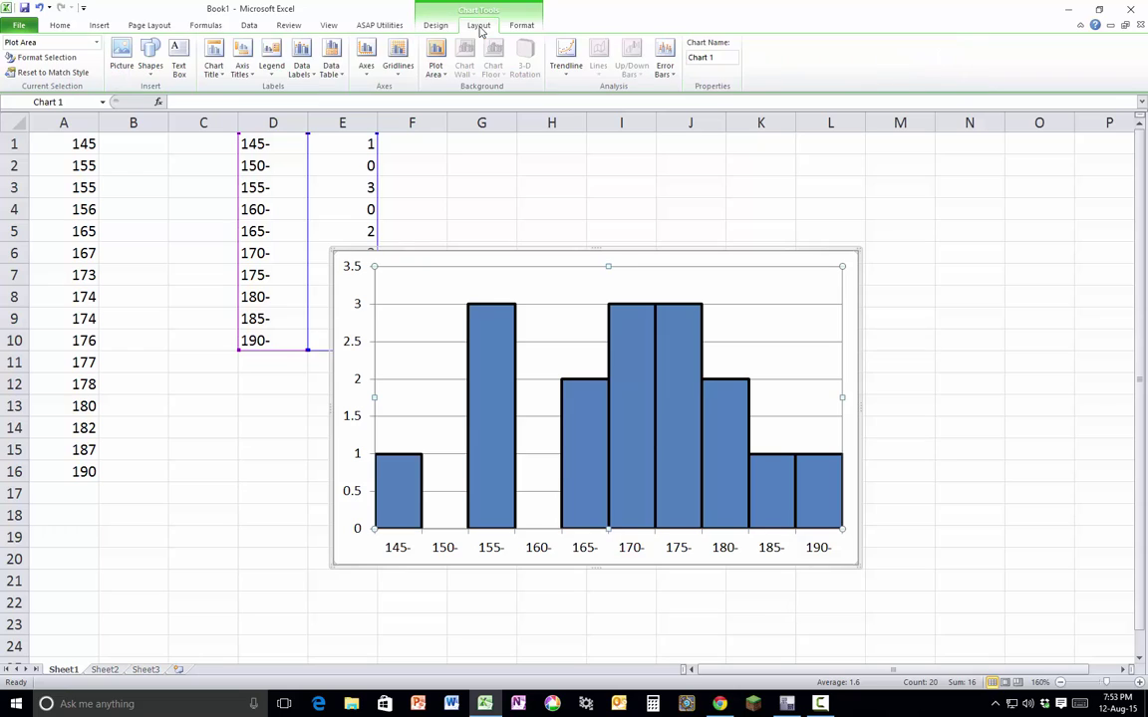
click(240, 70)
mouse_move(213, 91)
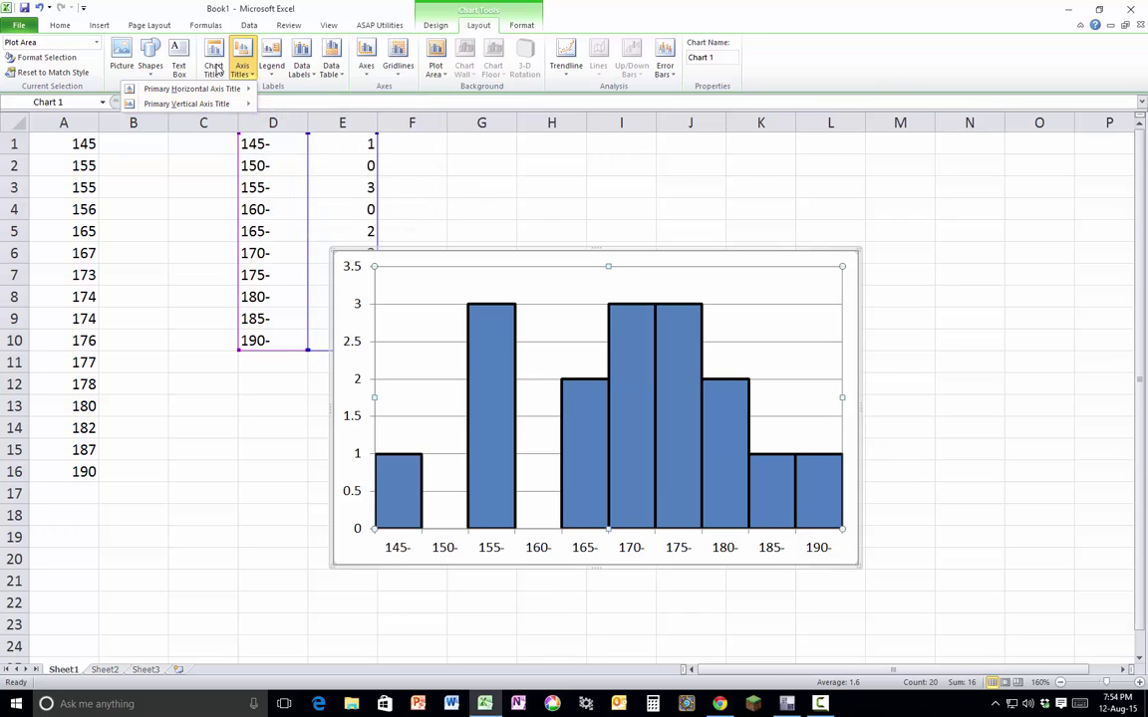
click(214, 66)
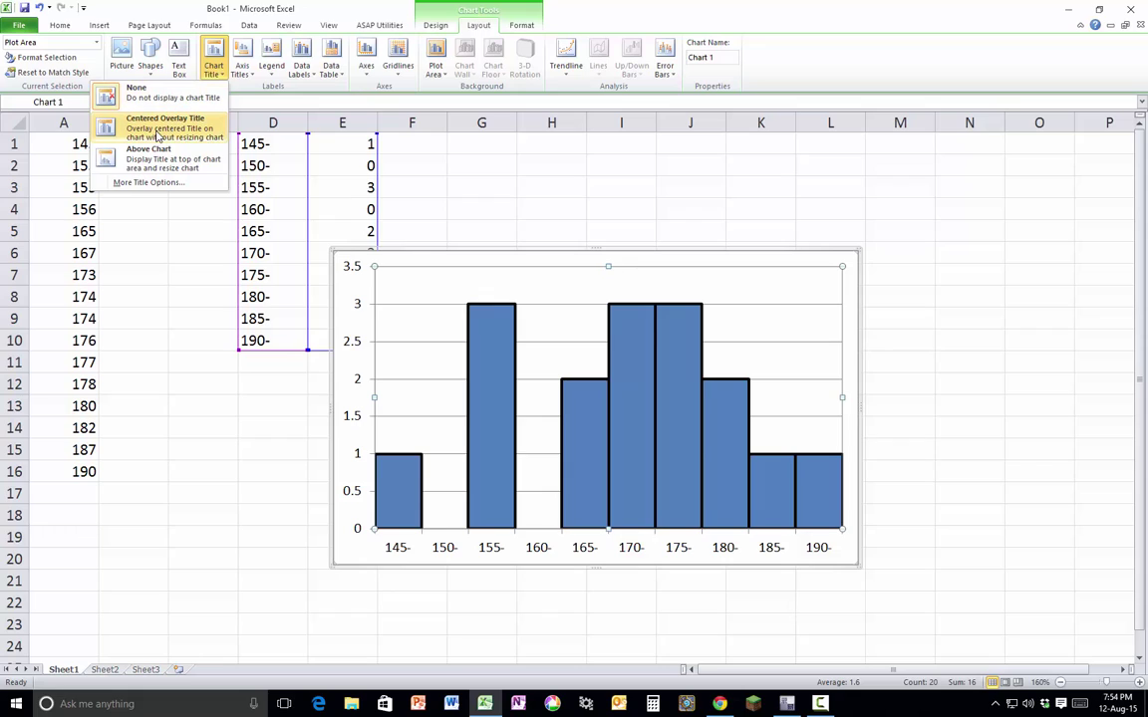